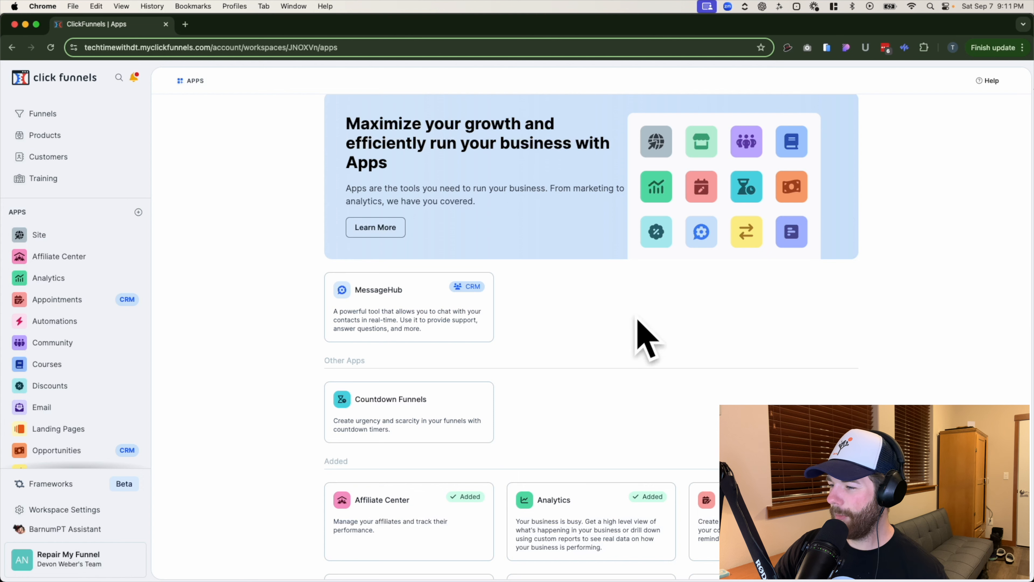
- Review the Affiliate Center and Countdown Funnels detail pages from the apps directory
drag(325, 360, 439, 360)
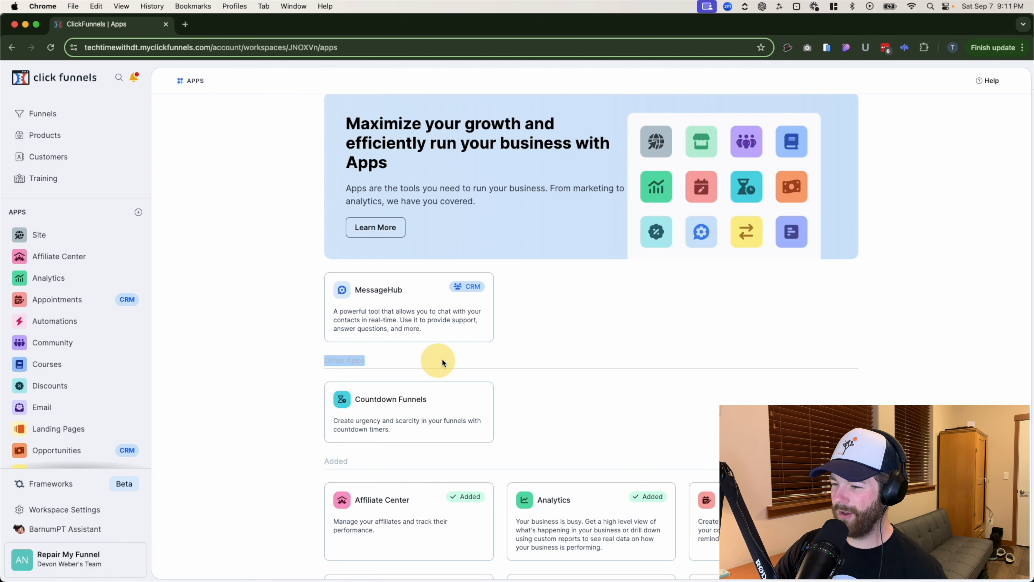
click(673, 312)
scroll(561, 308, down, 1)
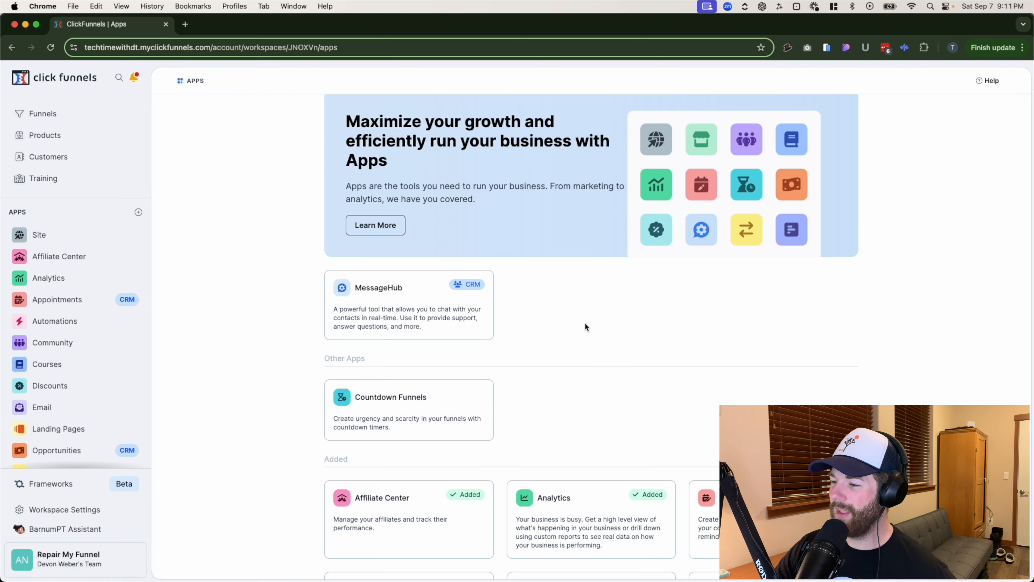
scroll(411, 508, down, 1)
click(419, 506)
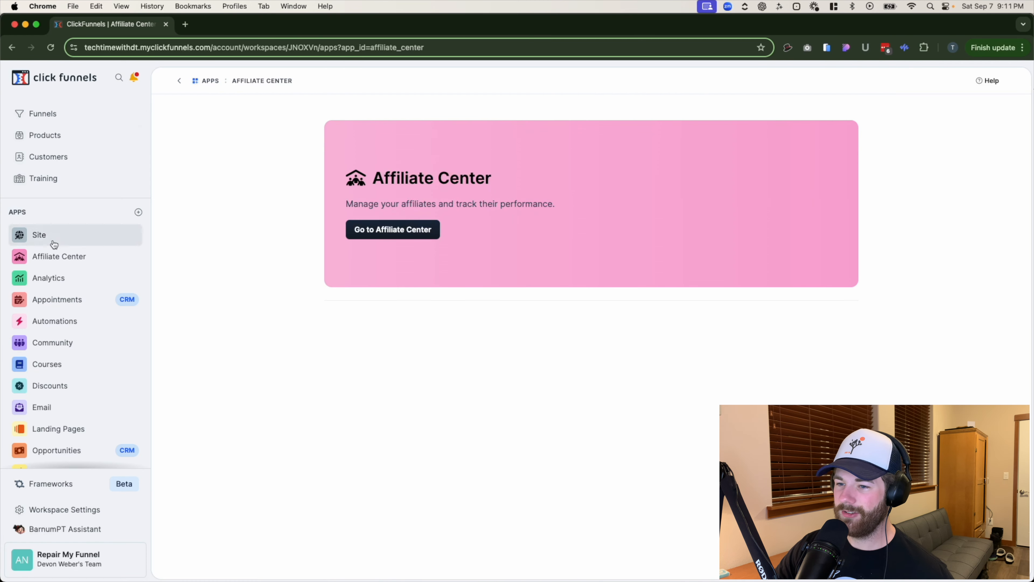
click(138, 212)
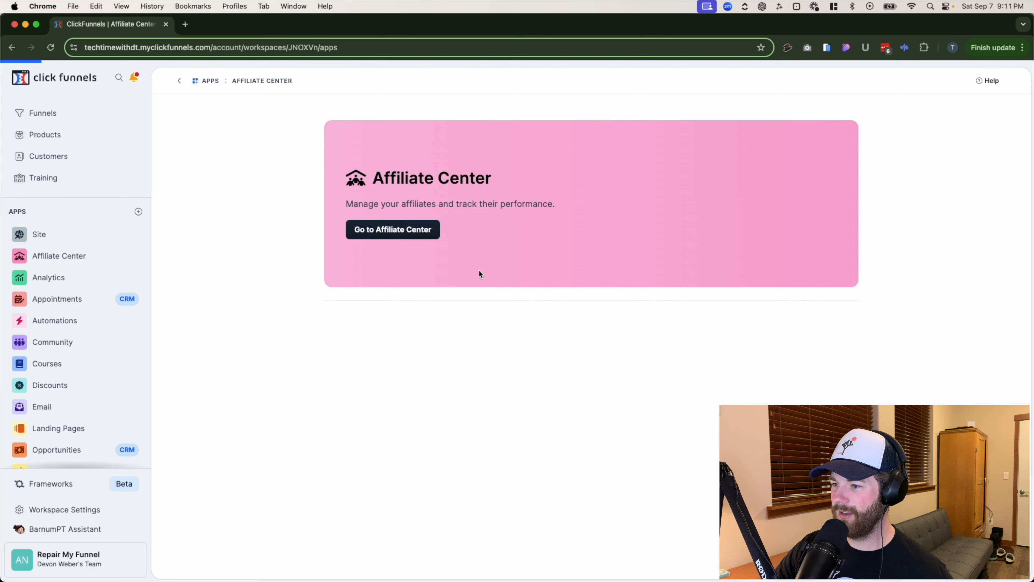
click(409, 444)
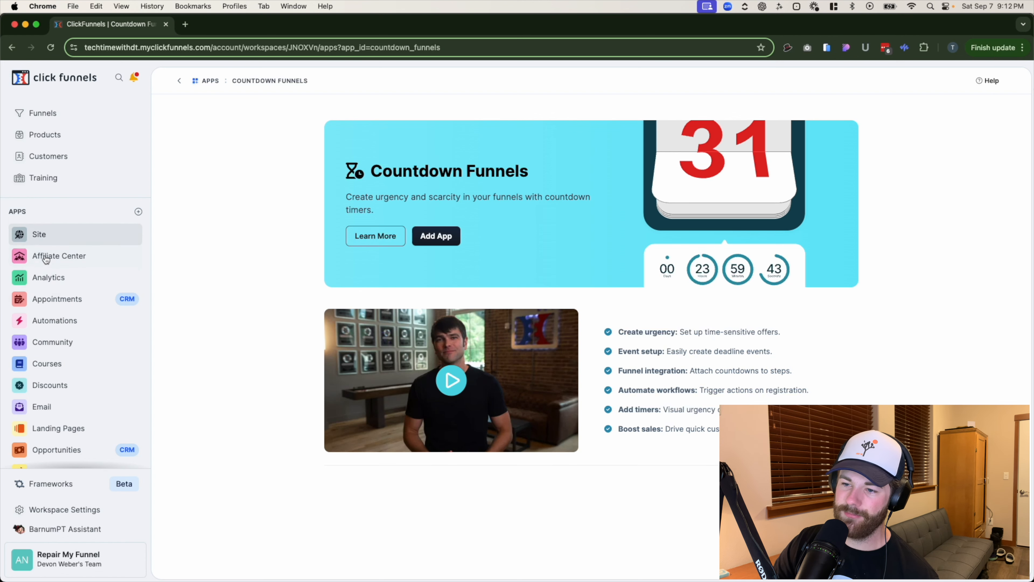
- Create a non-default commission plan named "example commission plan" with the red colour #f2593d in the Affiliate Center
click(64, 263)
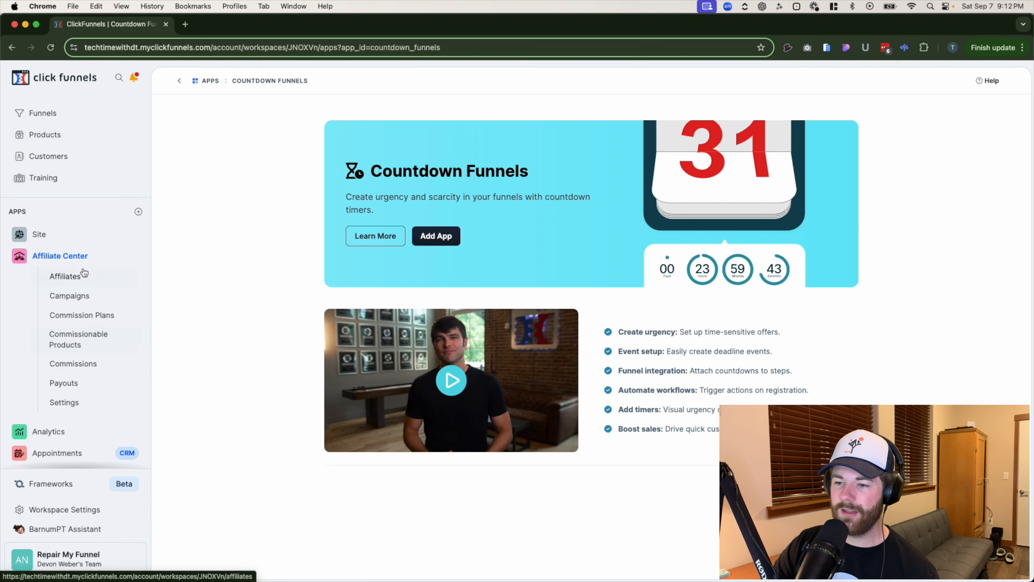
click(129, 282)
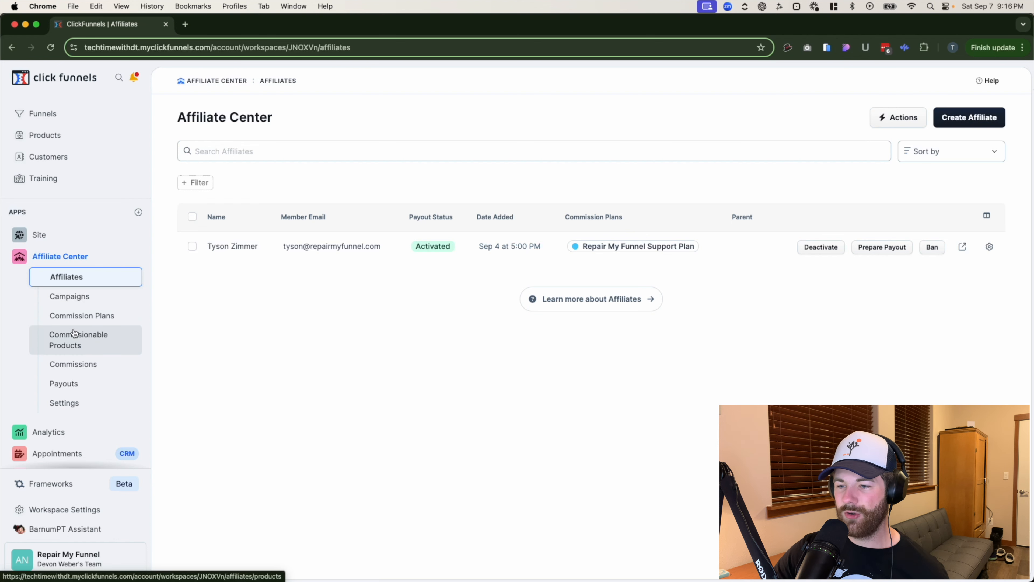
click(97, 316)
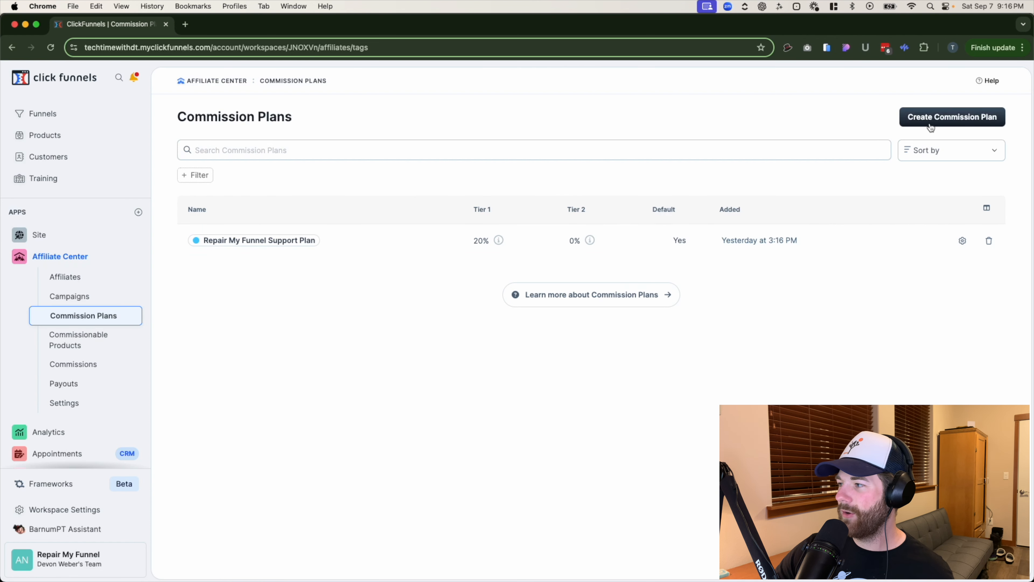
click(941, 121)
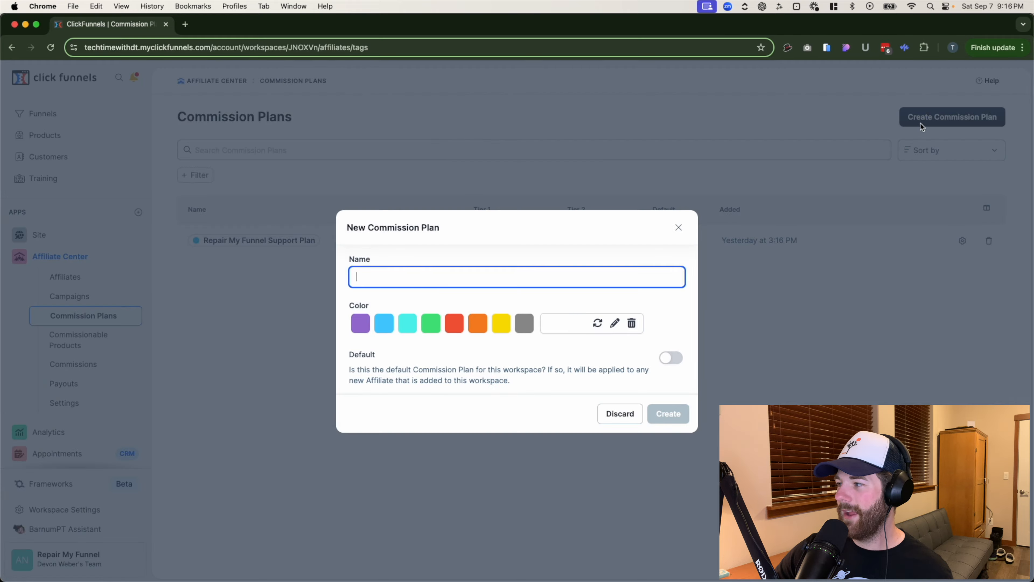
click(678, 228)
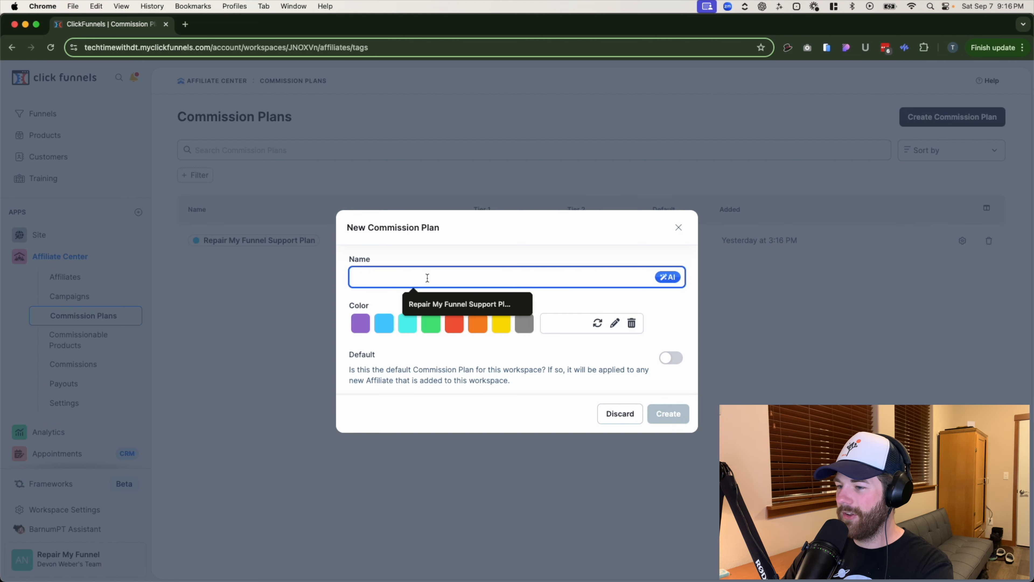
text(example commission plan)
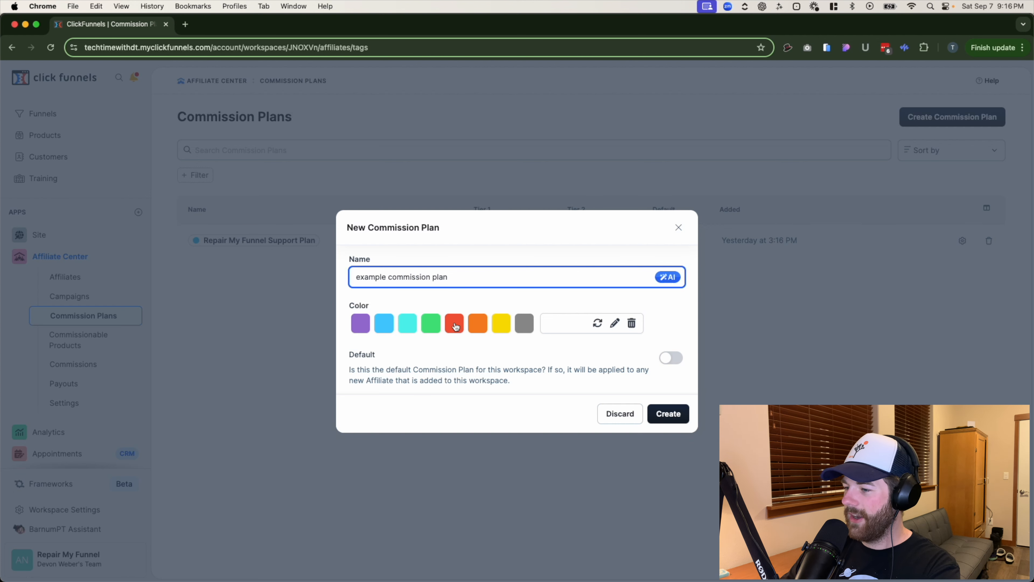
click(455, 325)
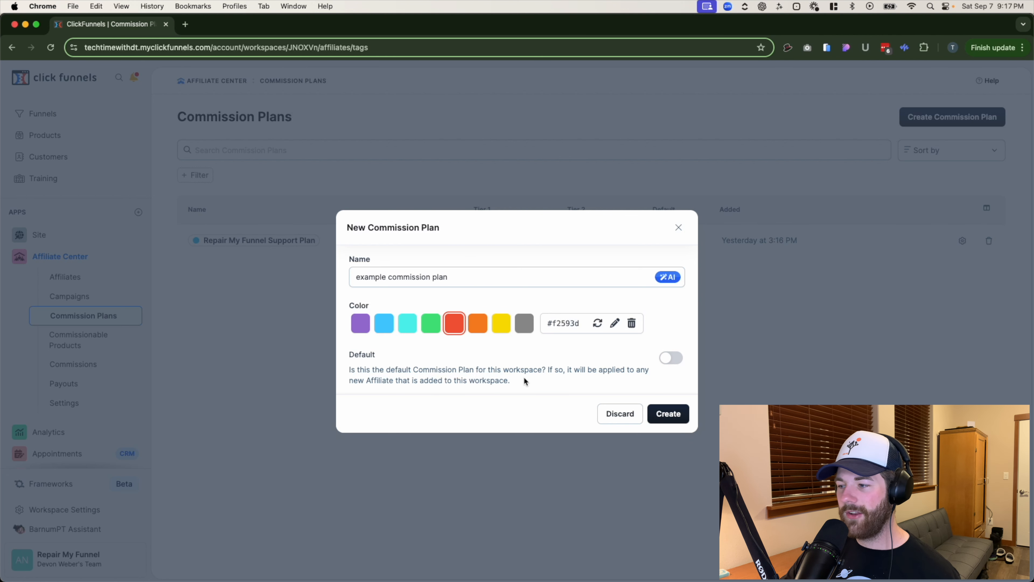
click(670, 414)
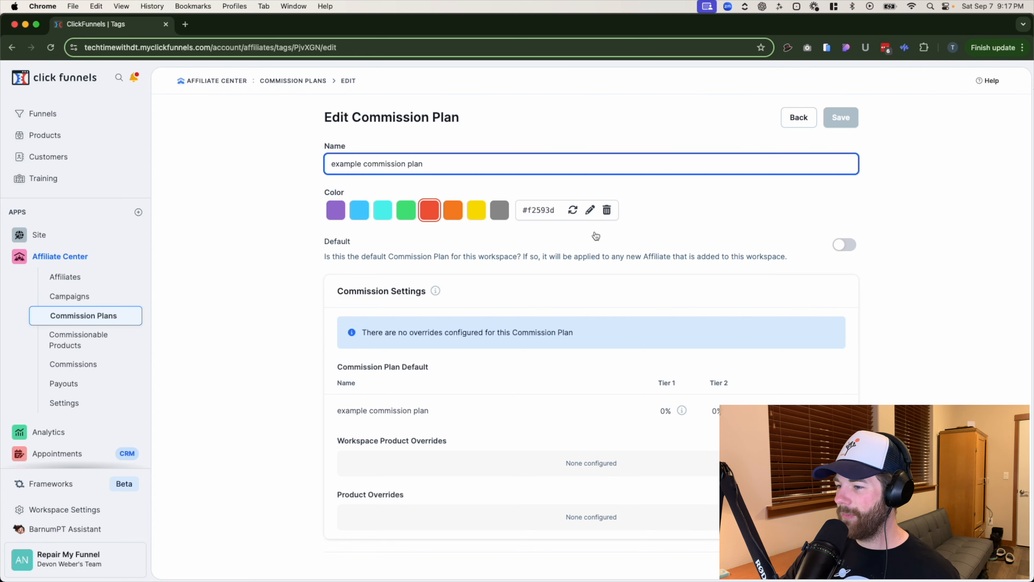
- Add a commission override to the plan for the 60 Minute Strategy Session product with a Tier 1 commission of 20%
scroll(596, 236, down, 2)
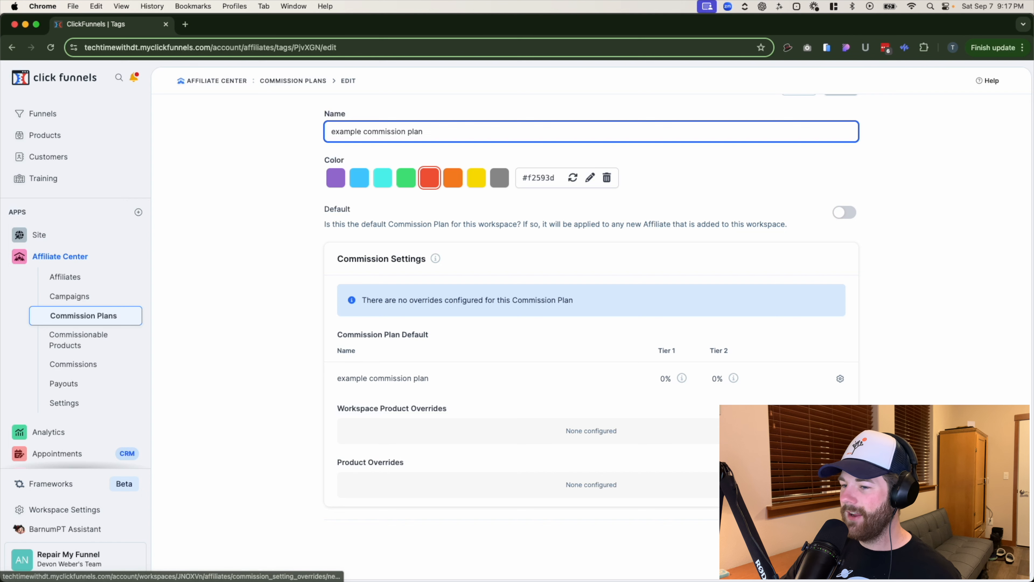
click(840, 378)
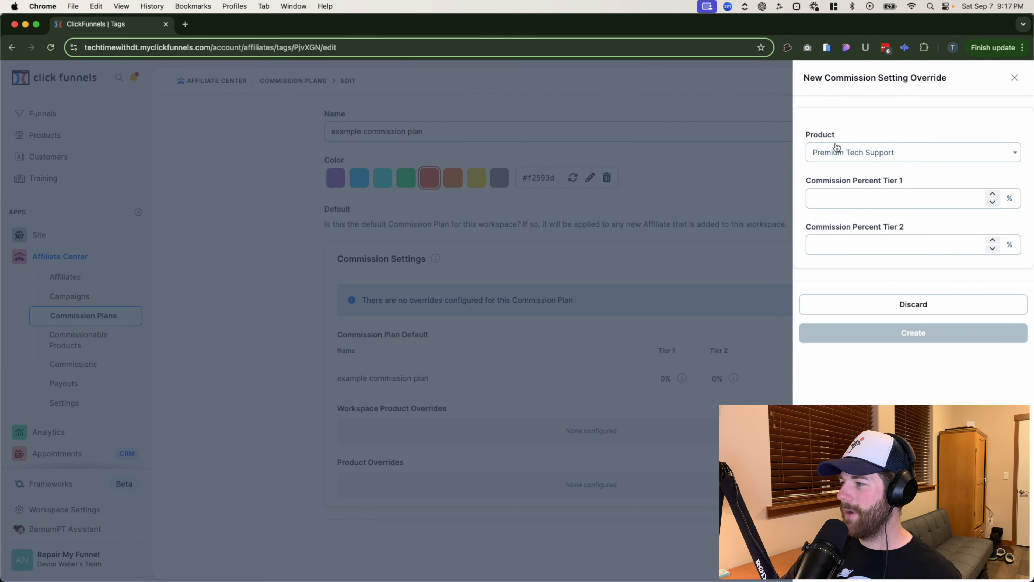
click(856, 156)
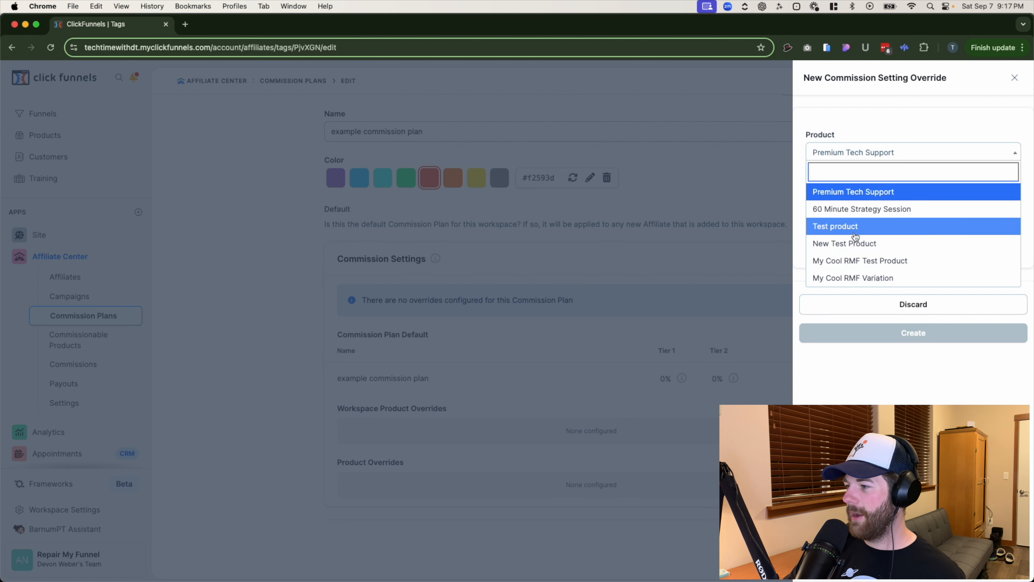
click(845, 211)
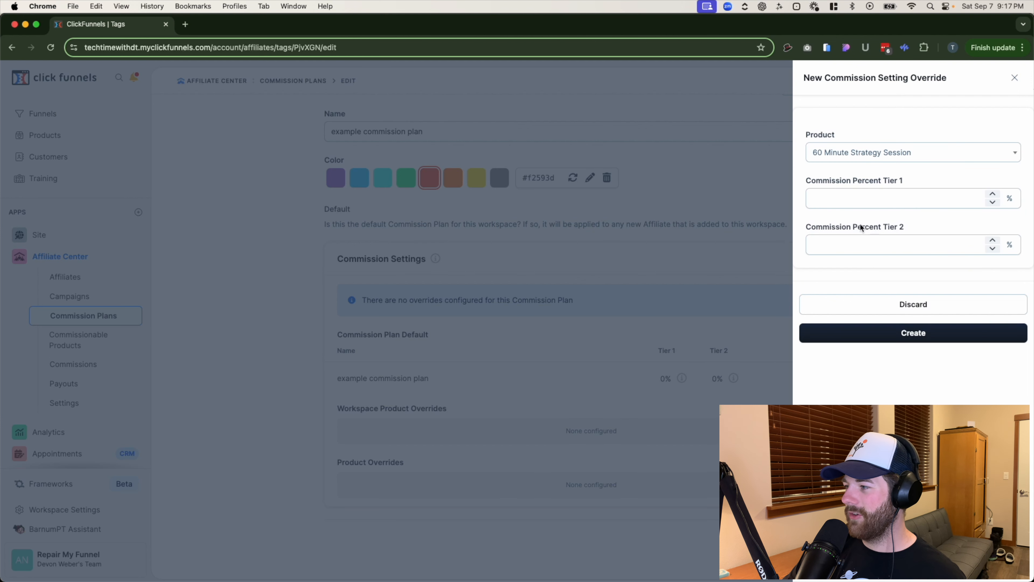
click(847, 201)
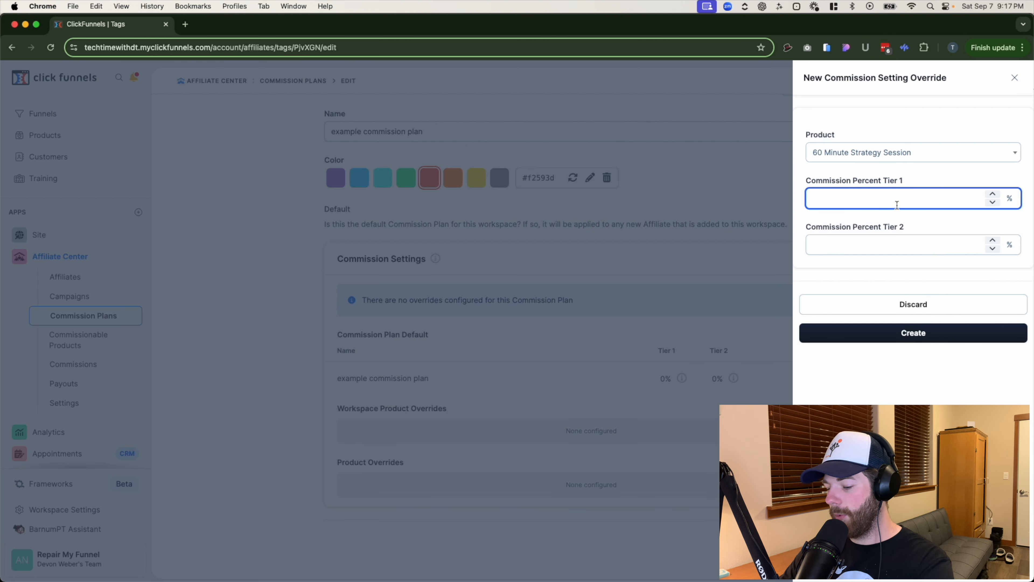
text(20)
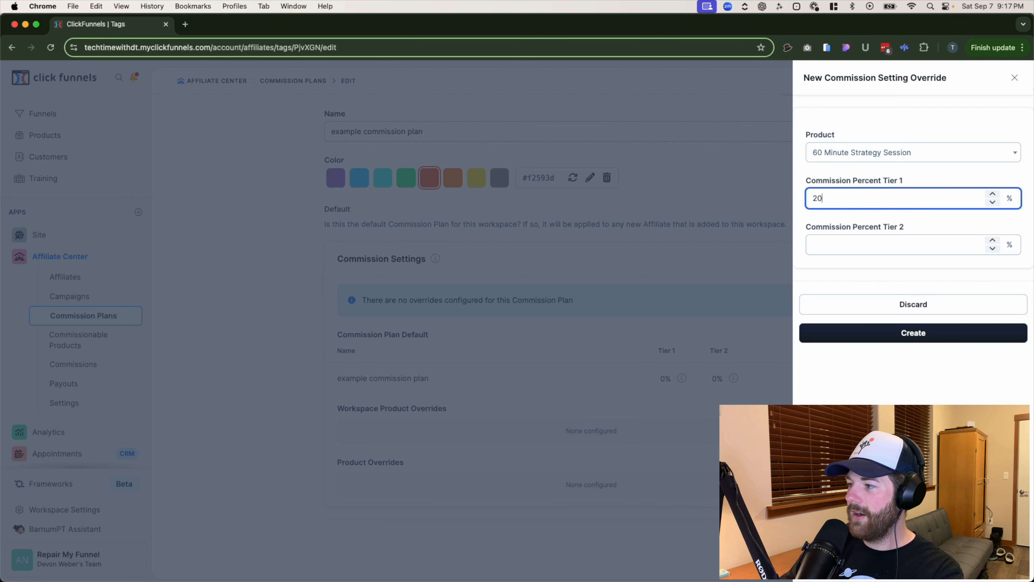
click(884, 180)
click(883, 179)
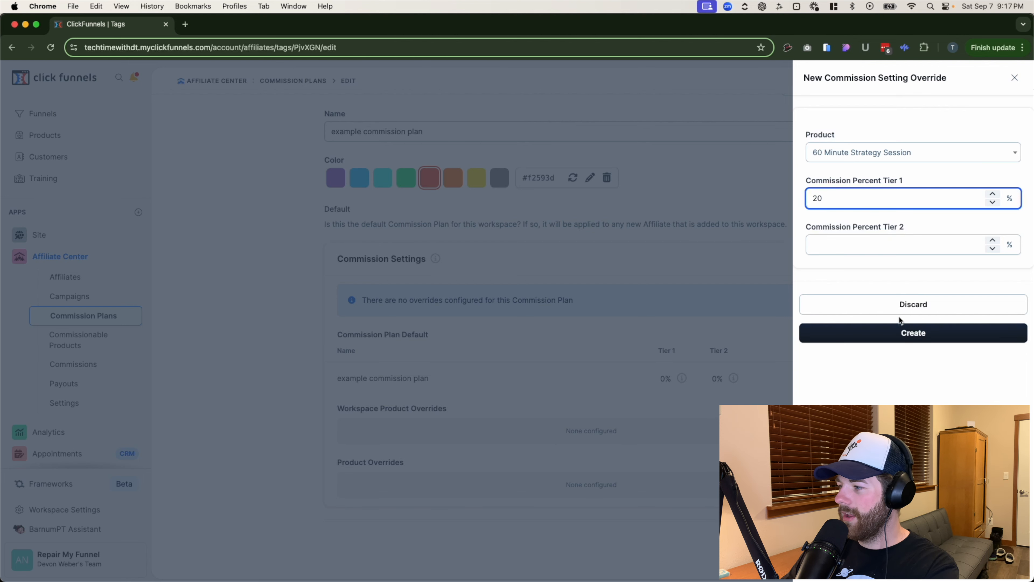
click(891, 333)
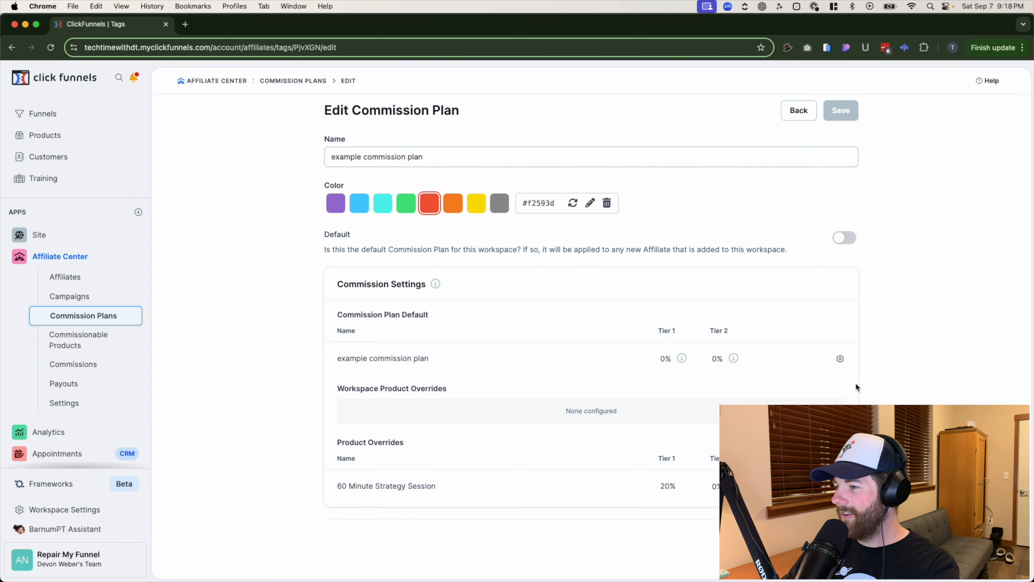
click(831, 443)
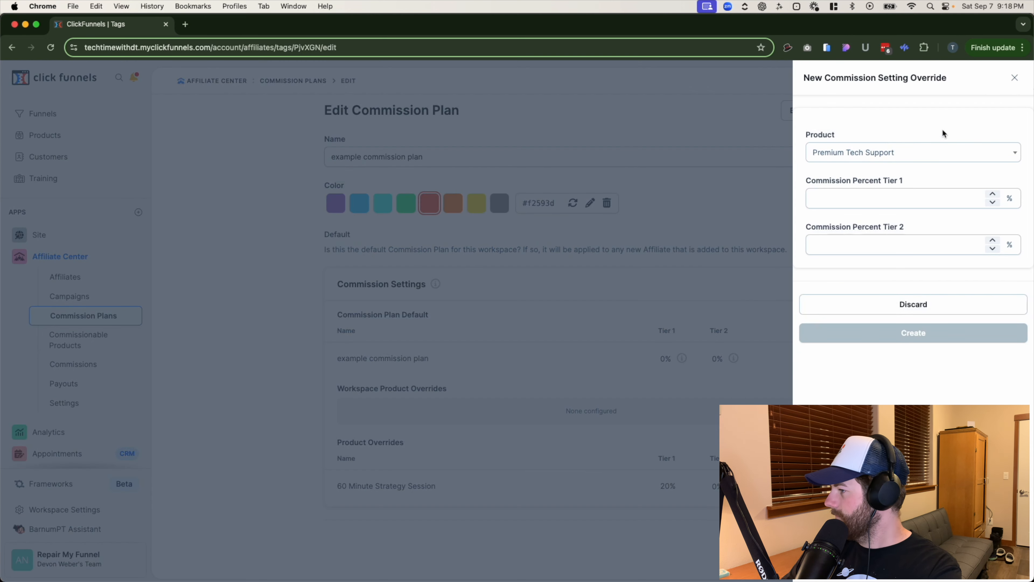
click(904, 152)
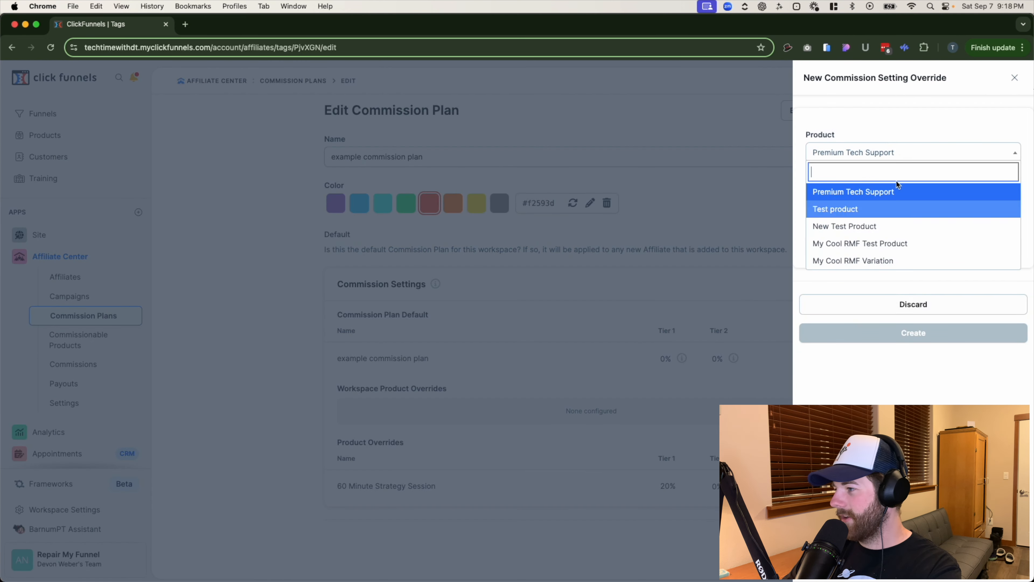
click(782, 206)
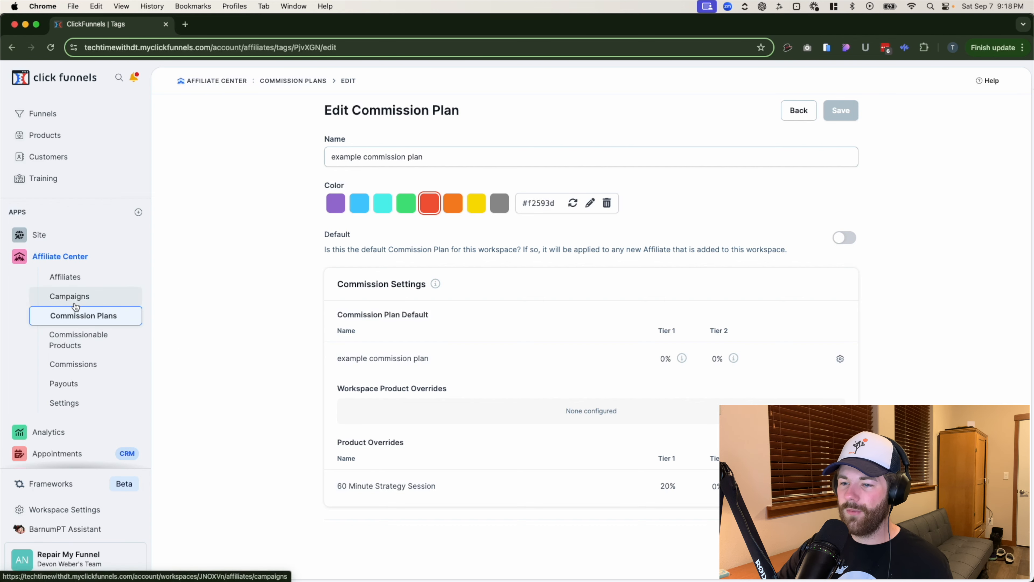
- Start a new affiliate campaign and name it "new example campaign (please delete)"
click(85, 301)
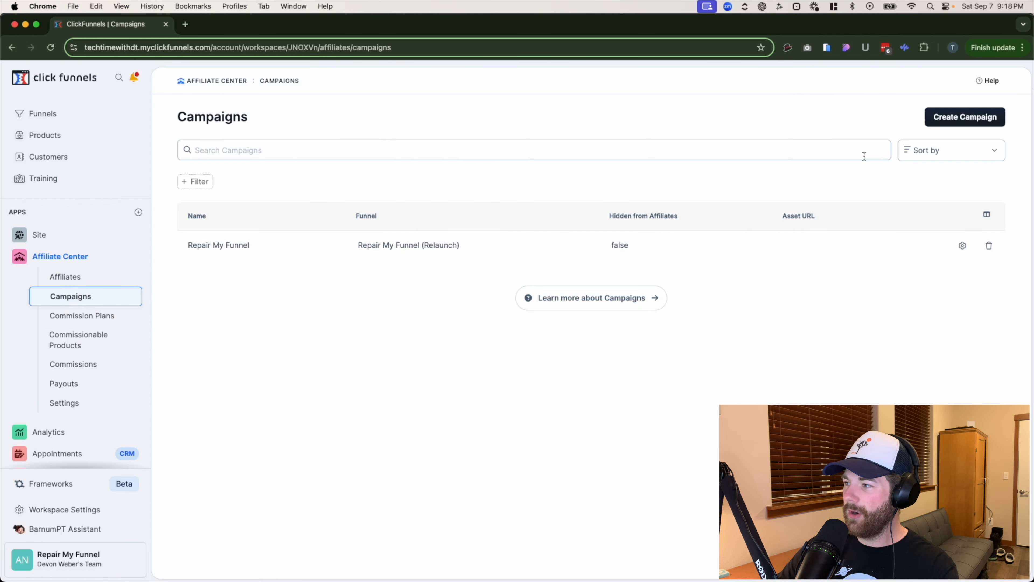
click(950, 122)
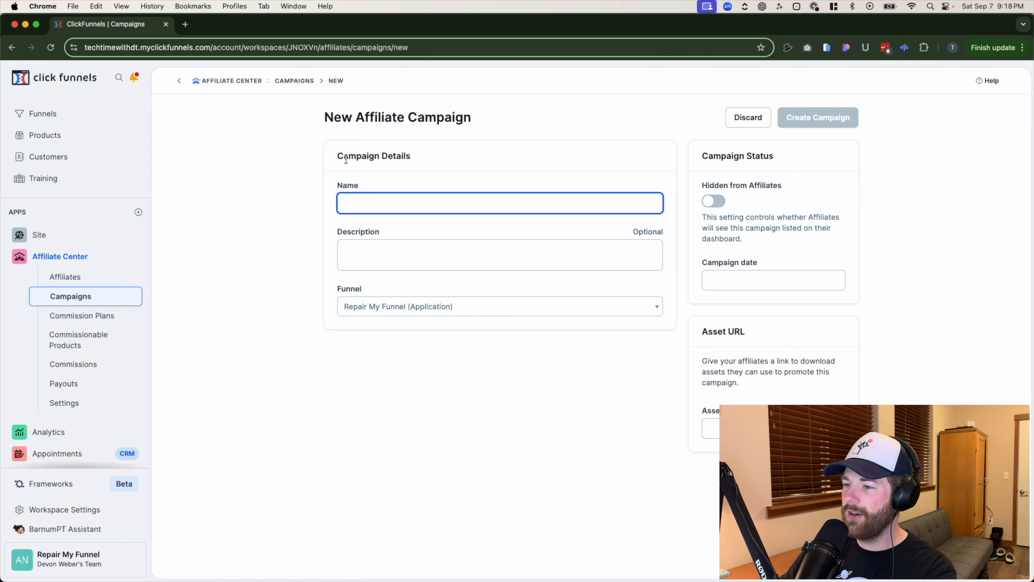
click(375, 201)
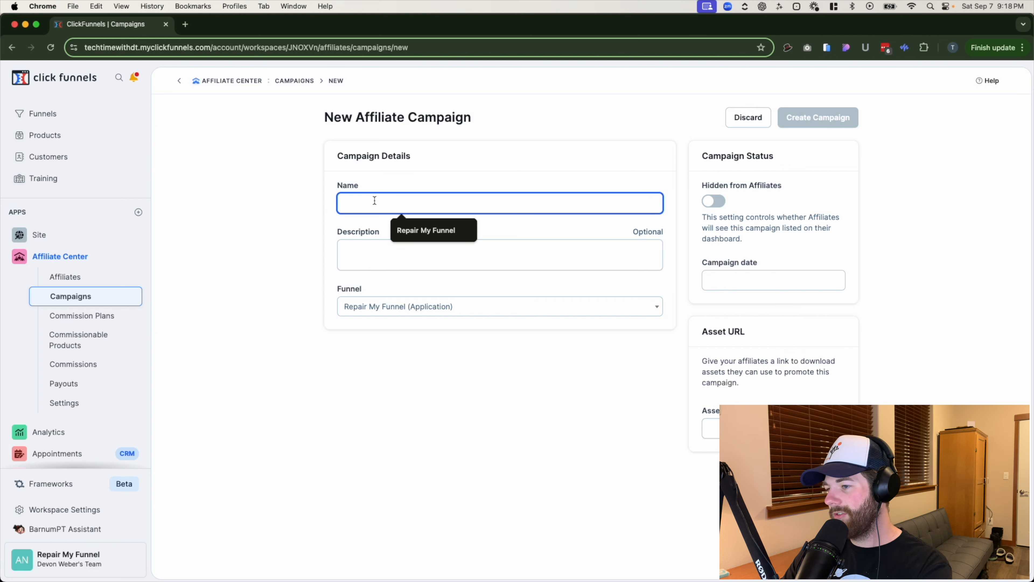
text(new example)
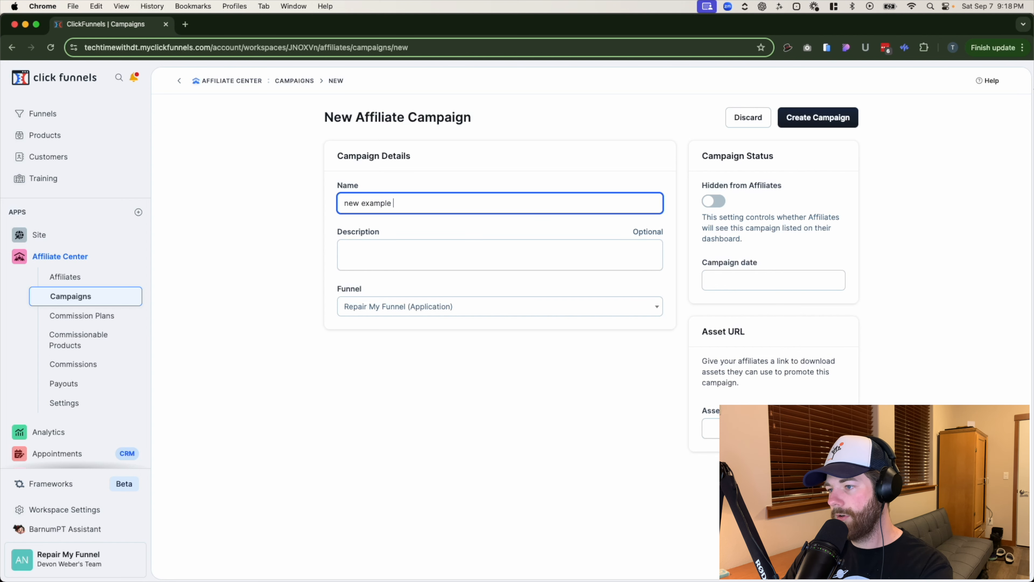
text( campa)
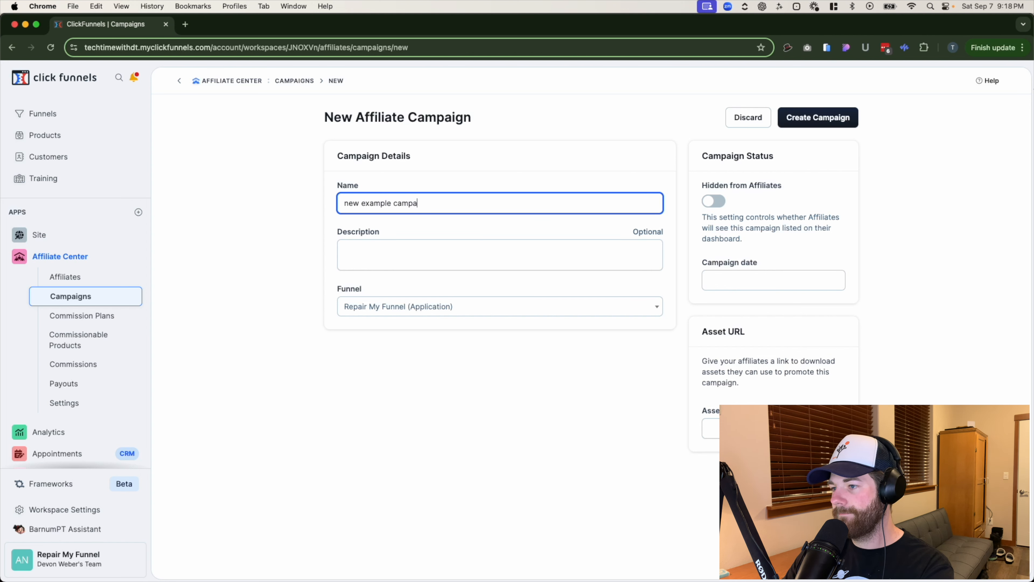
text(ign ())
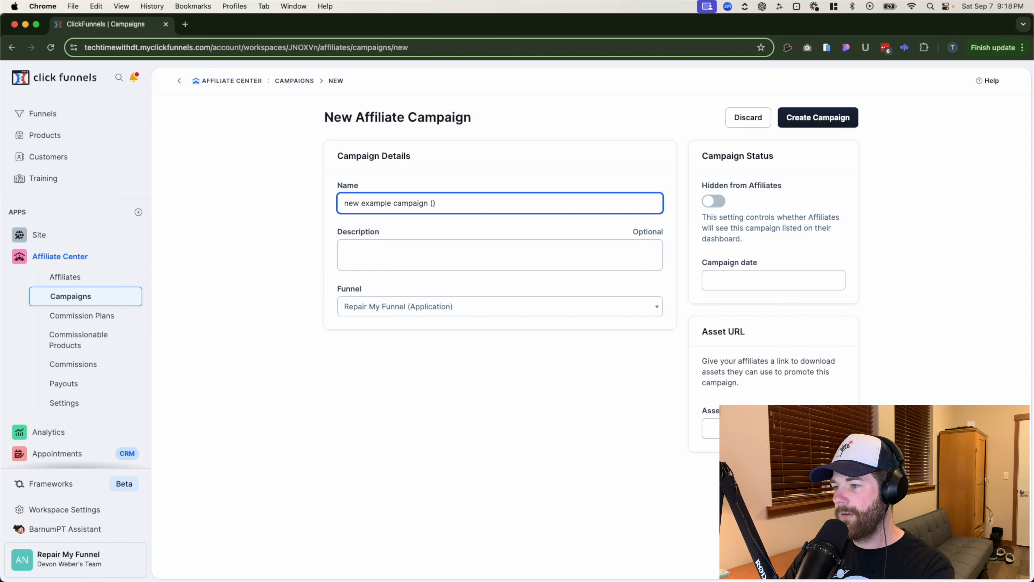
text(please delete)
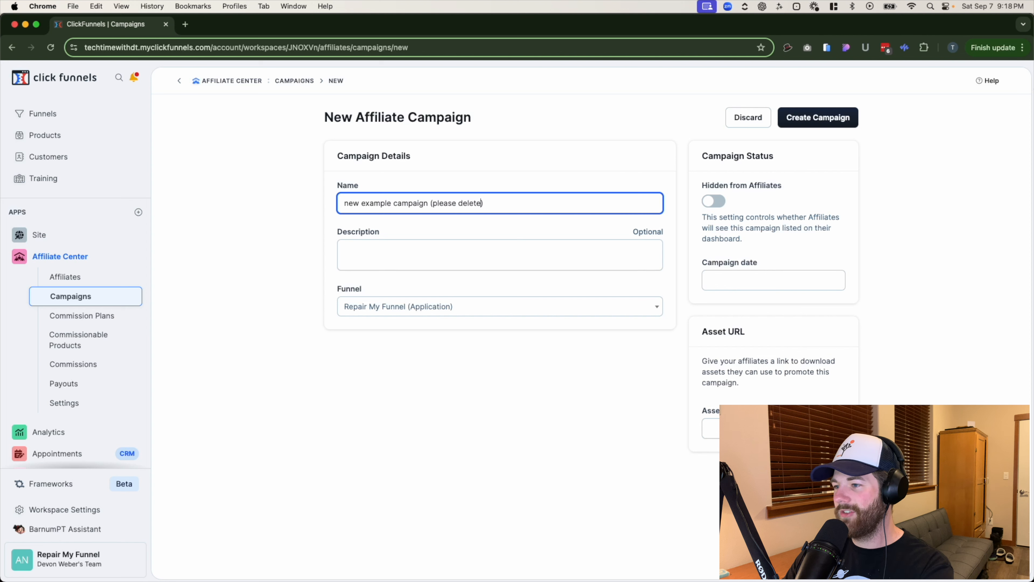
click(293, 224)
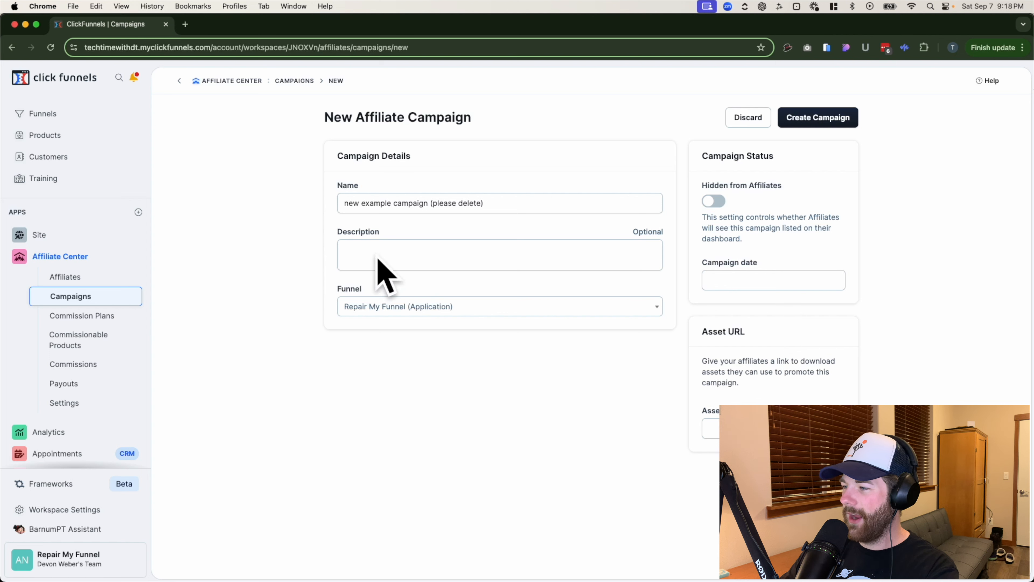
- Look over the campaign date calendar and the list of funnels available for the new campaign
click(713, 280)
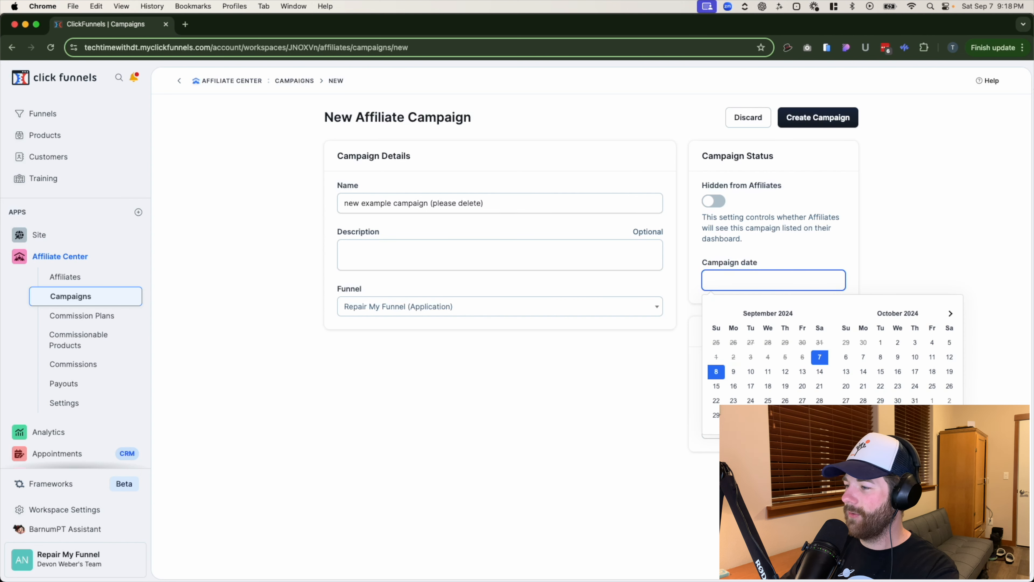
click(867, 265)
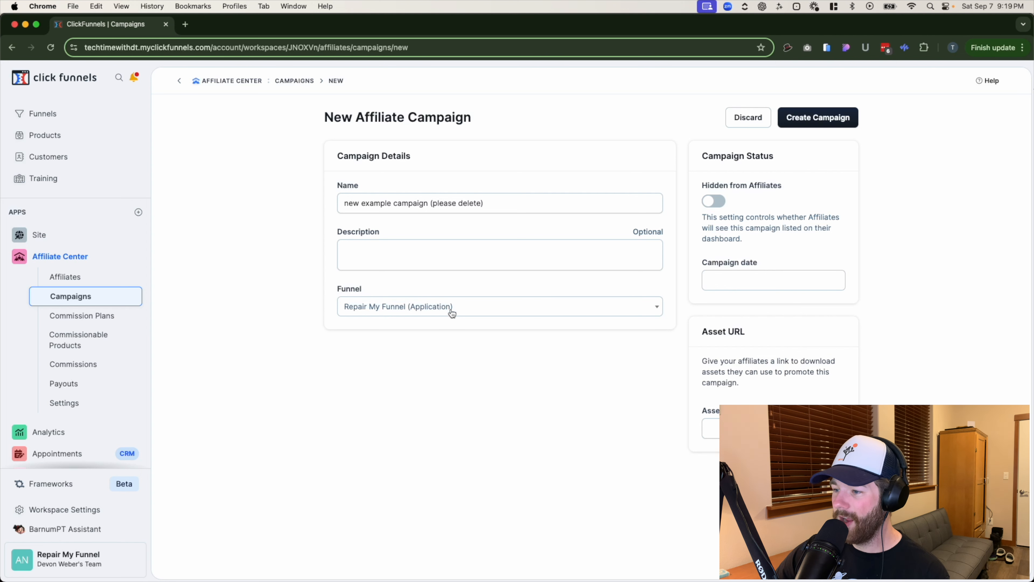
click(537, 315)
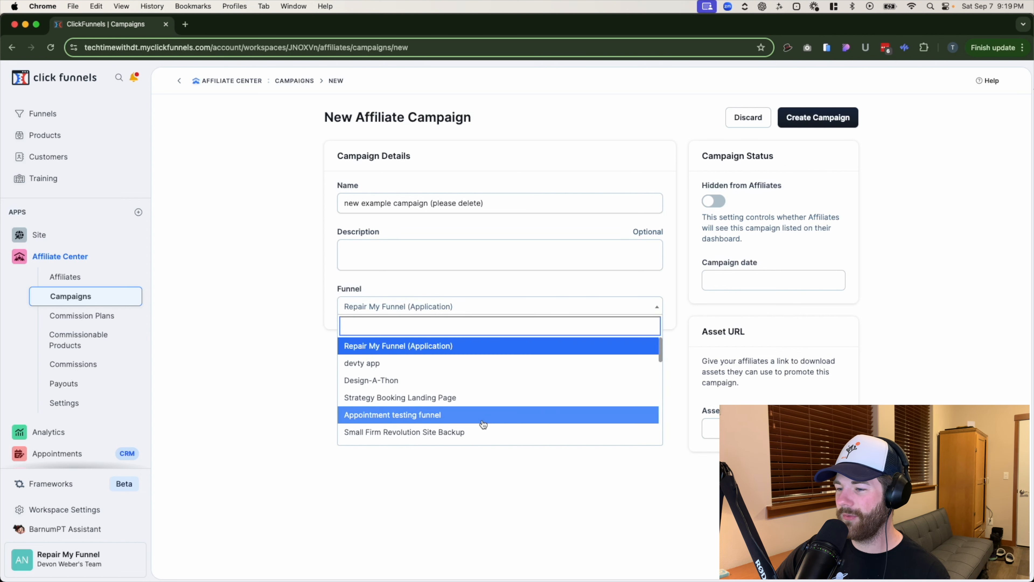
scroll(482, 423, down, 5)
scroll(482, 423, down, 3)
scroll(472, 423, up, 6)
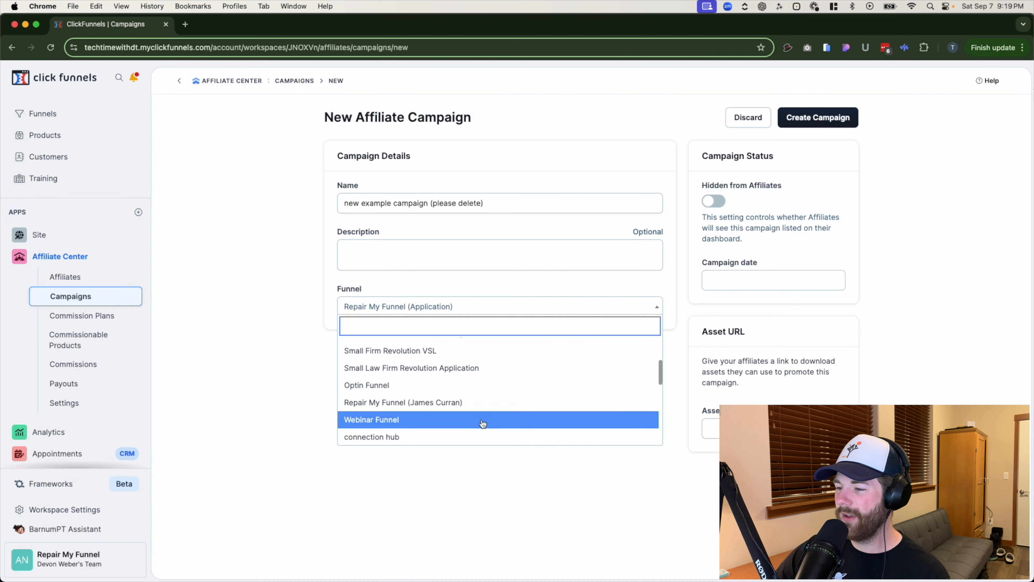
click(257, 359)
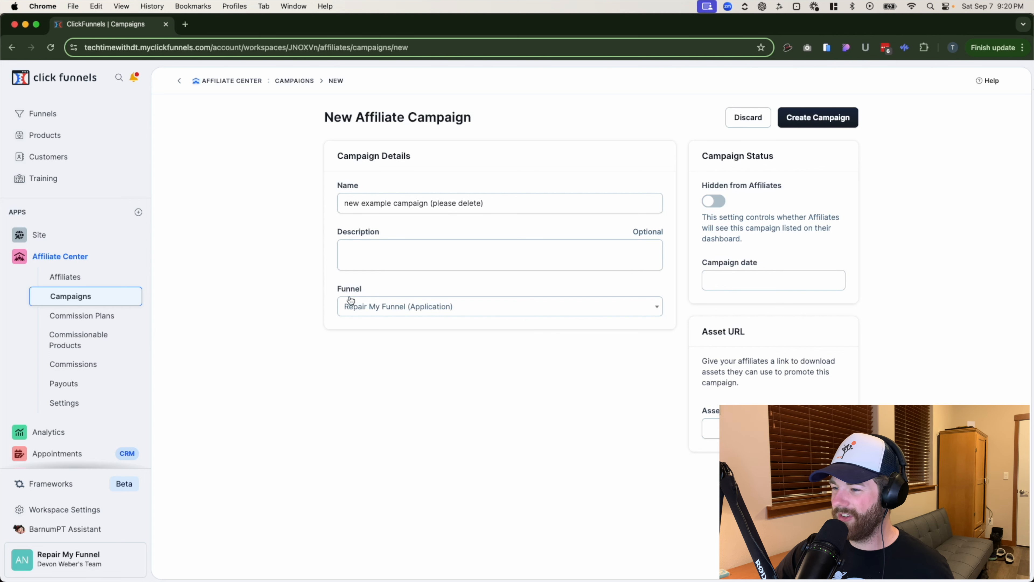
- Create the campaign for the Repair My Funnel (Application) funnel and add "example commission plan" to it
click(811, 121)
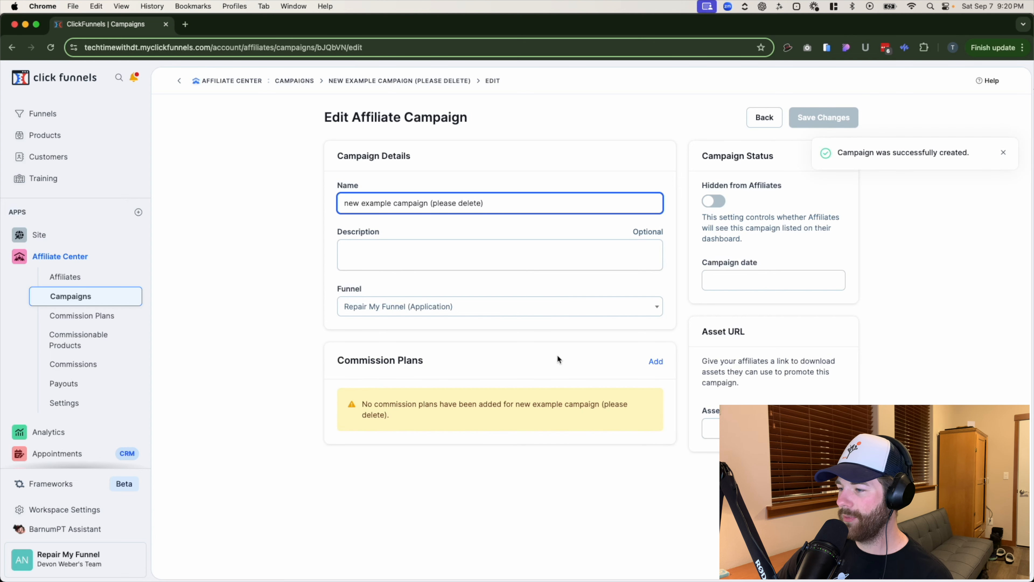
click(656, 362)
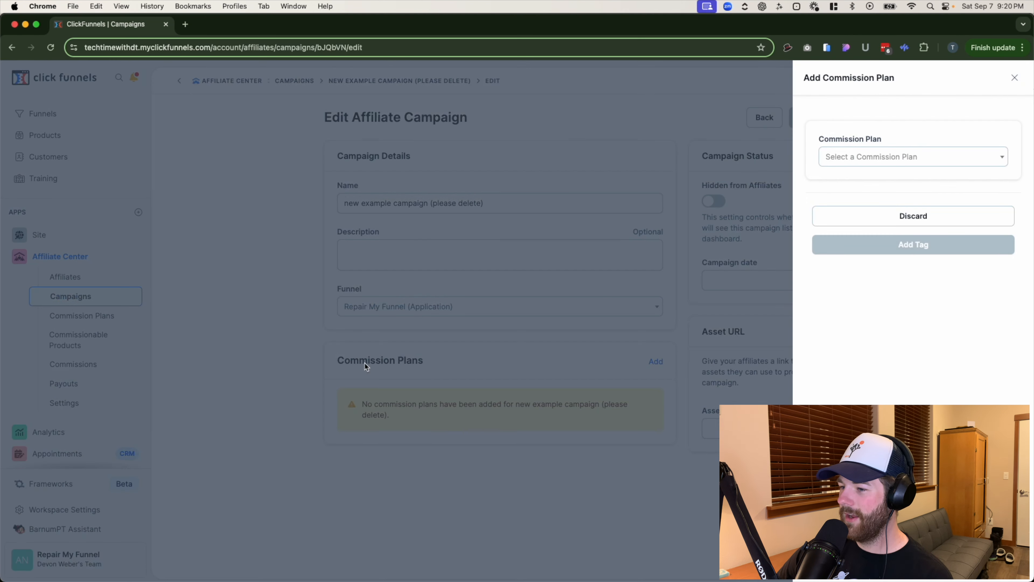
click(862, 163)
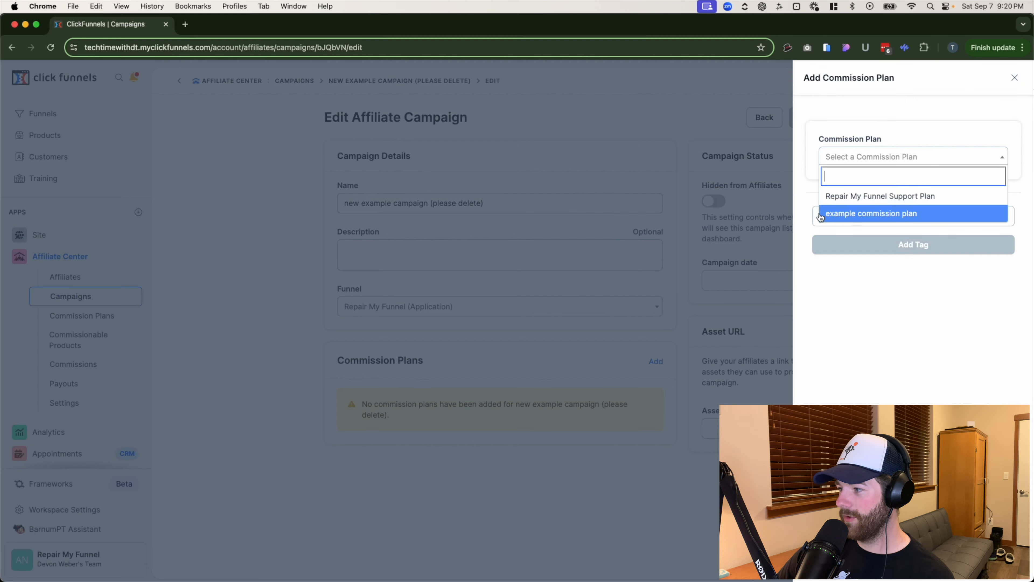
click(871, 220)
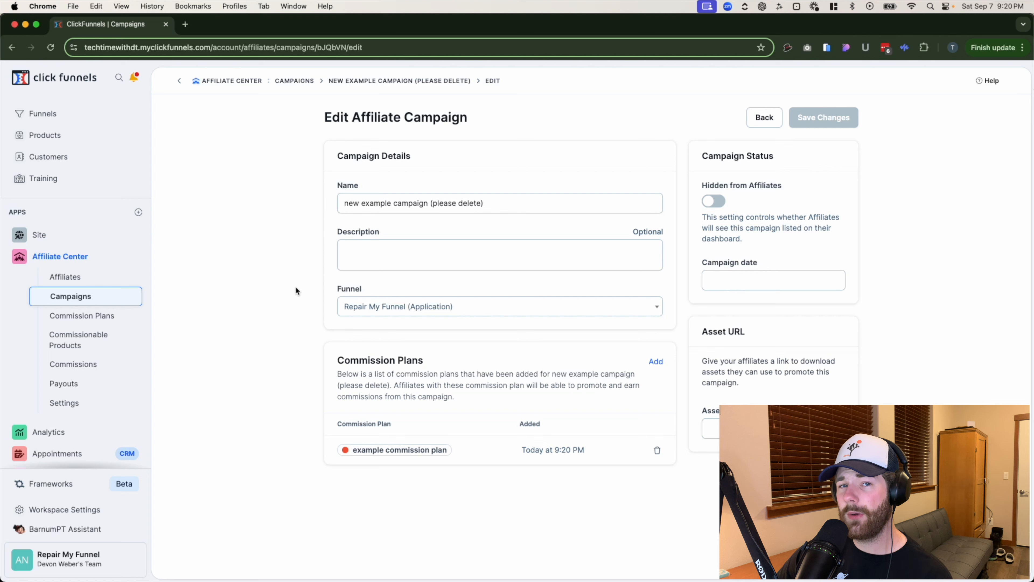
- Add "example commission plan" to the existing affiliate in the affiliates list and check the affiliate's assigned plans
click(92, 280)
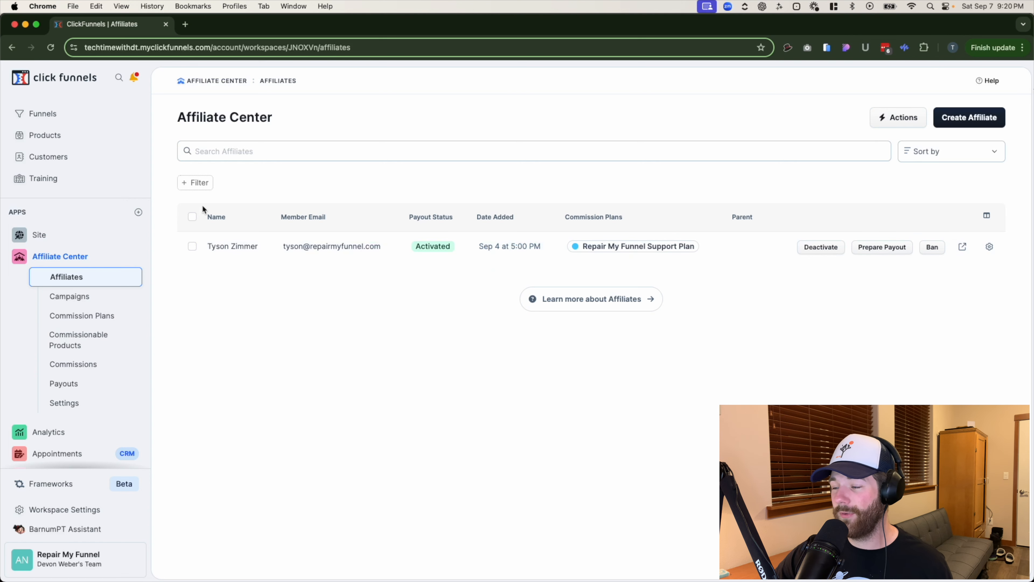
click(192, 246)
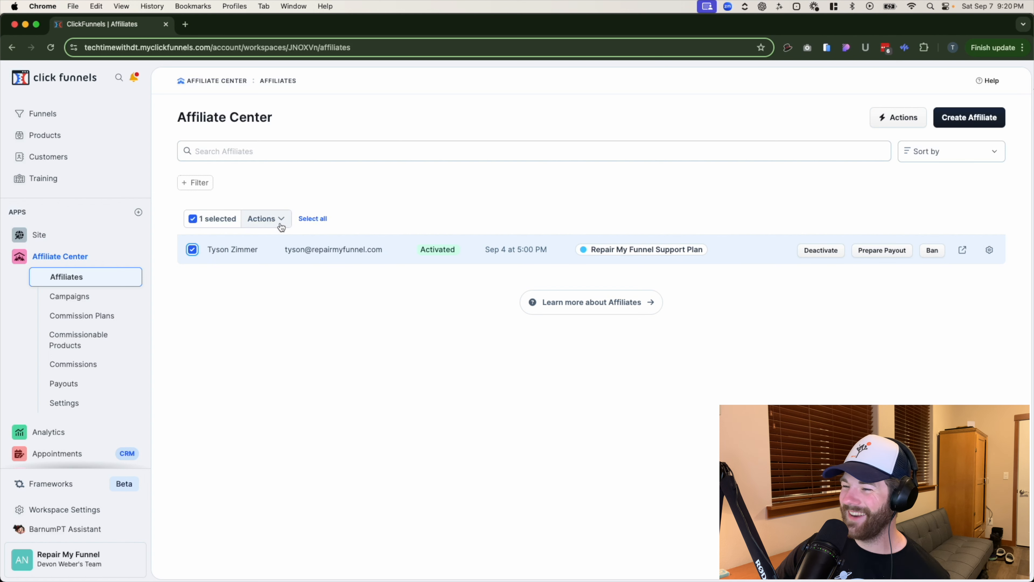
click(273, 220)
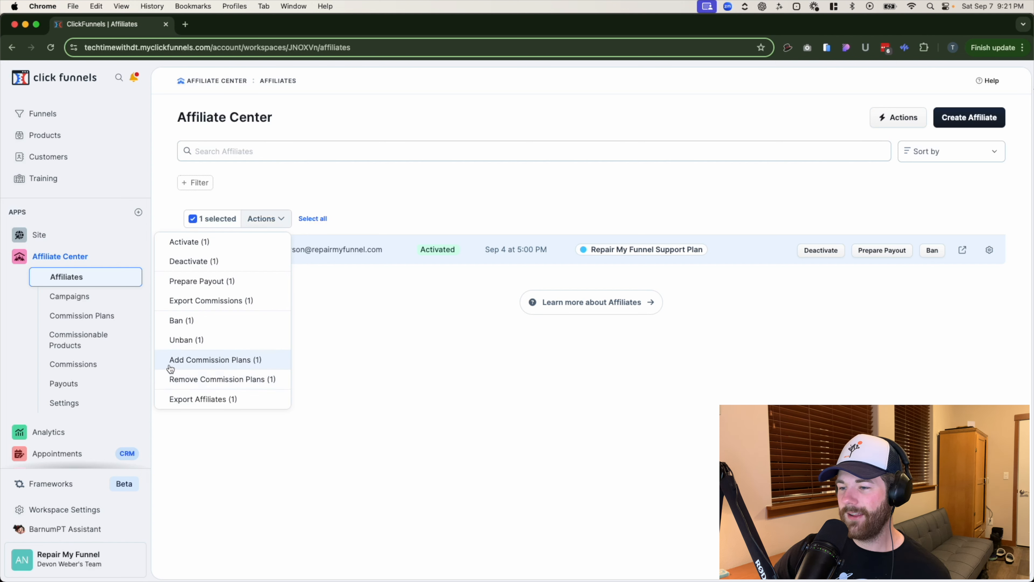
click(216, 363)
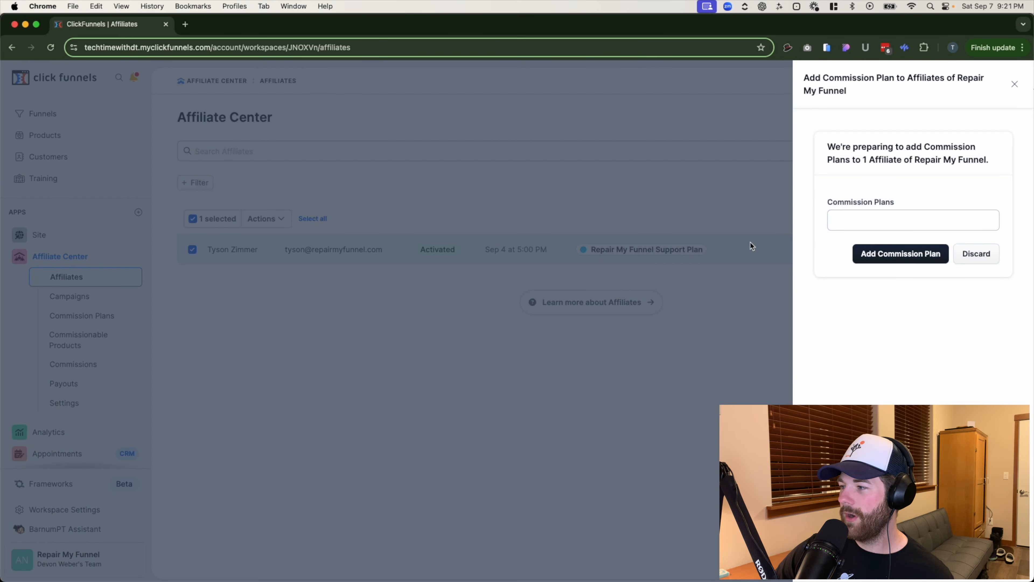
click(865, 220)
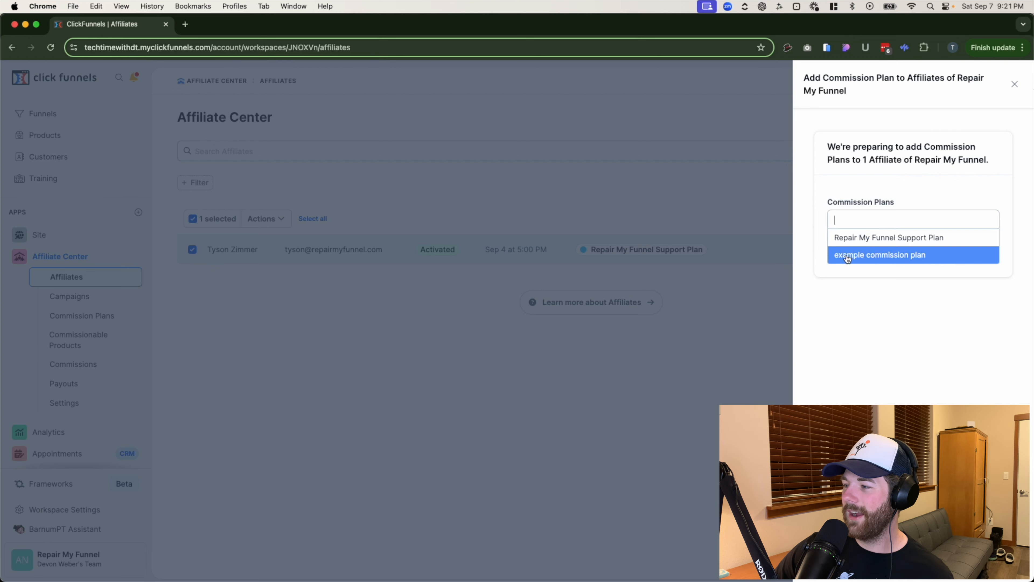
click(885, 257)
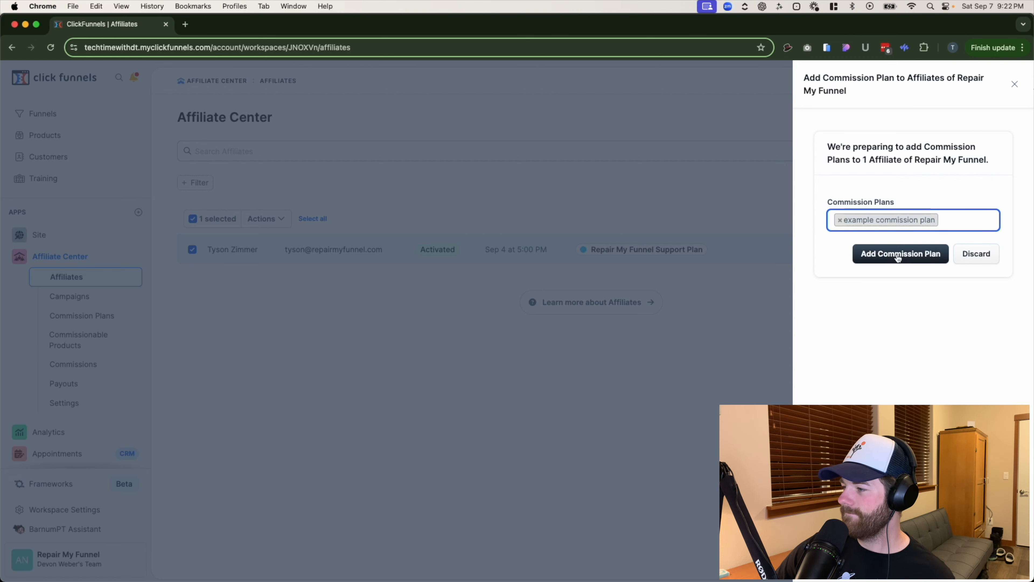
click(888, 256)
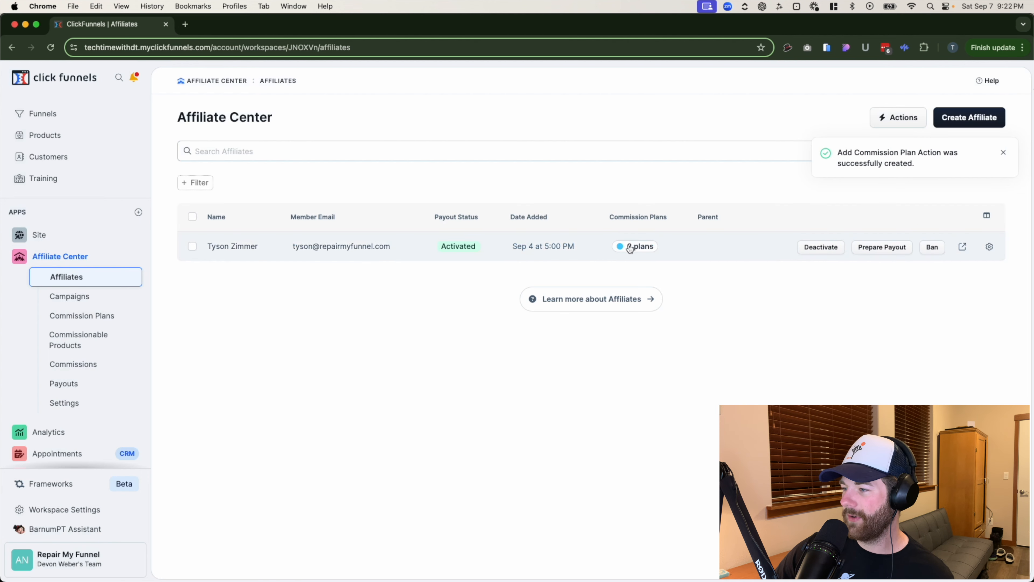
click(624, 255)
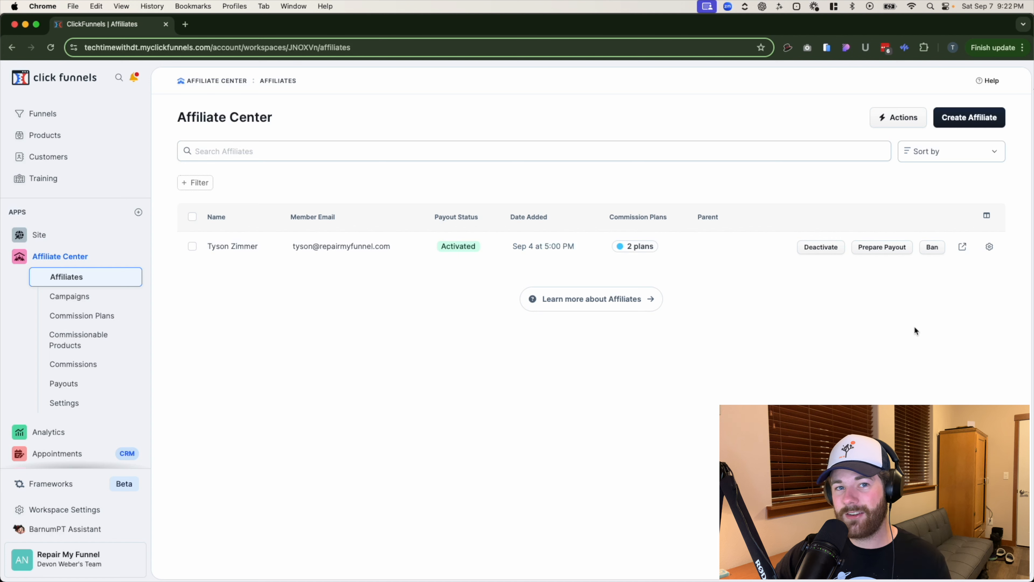
- Open the affiliate's own dashboard and review the activity, quick links, earnings and campaign links
click(964, 248)
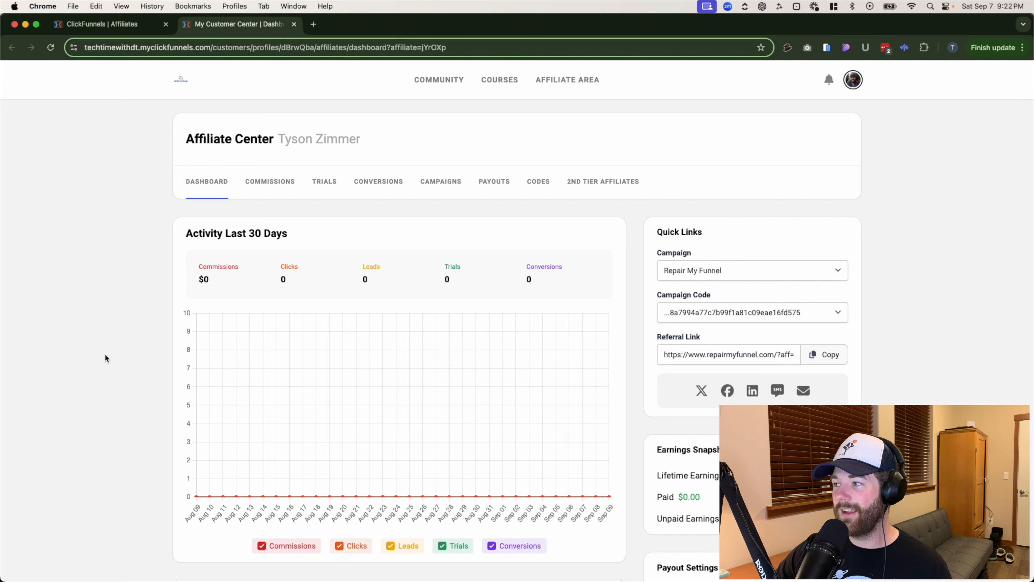
scroll(512, 330, down, 5)
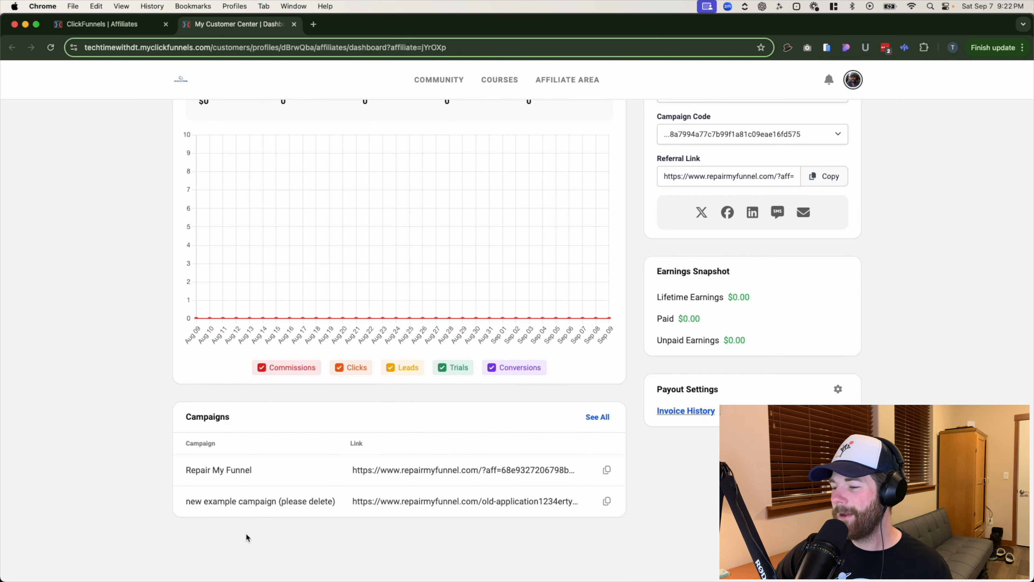
scroll(263, 472, up, 3)
scroll(263, 472, up, 2)
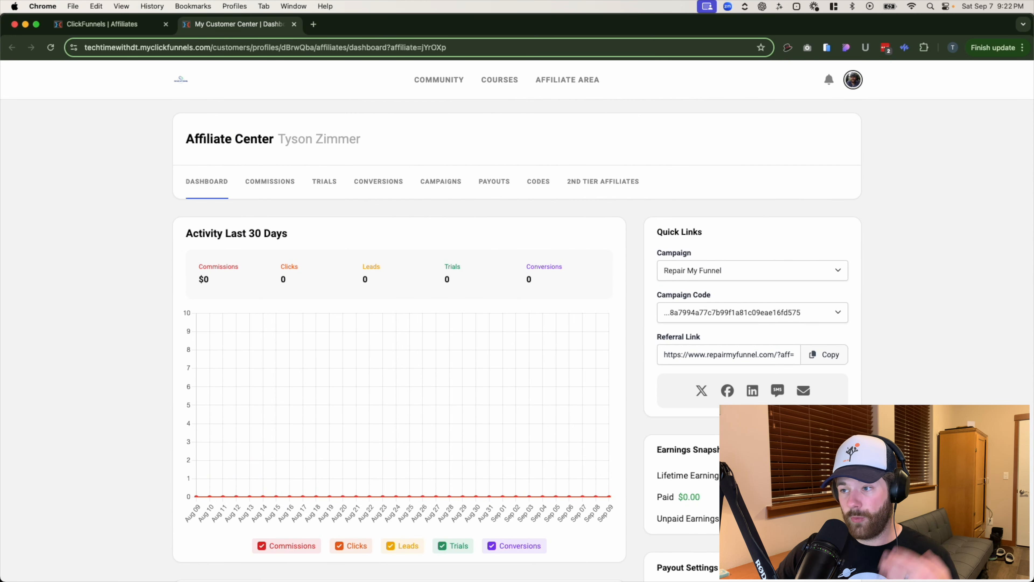
scroll(582, 408, down, 5)
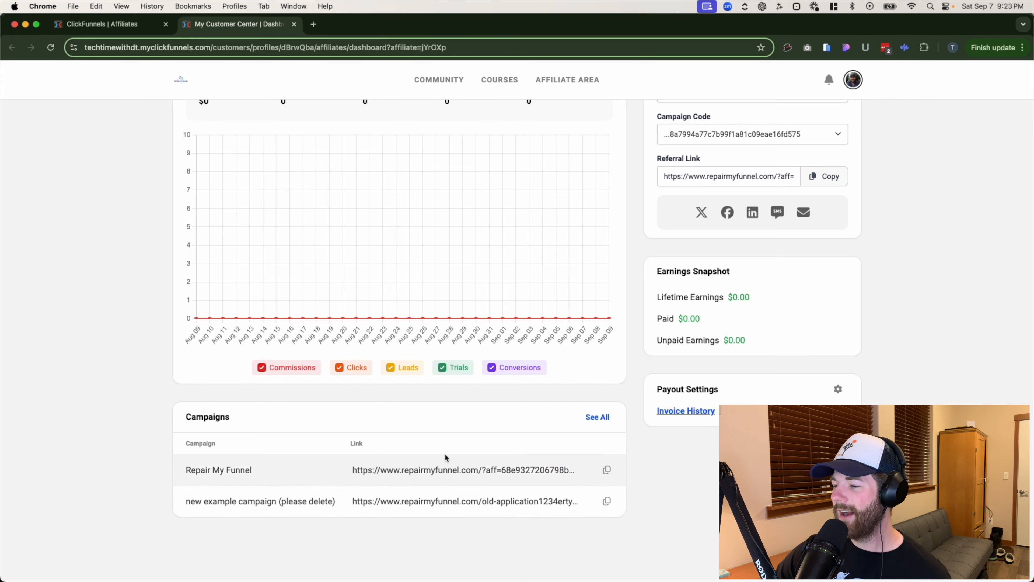
scroll(519, 487, up, 5)
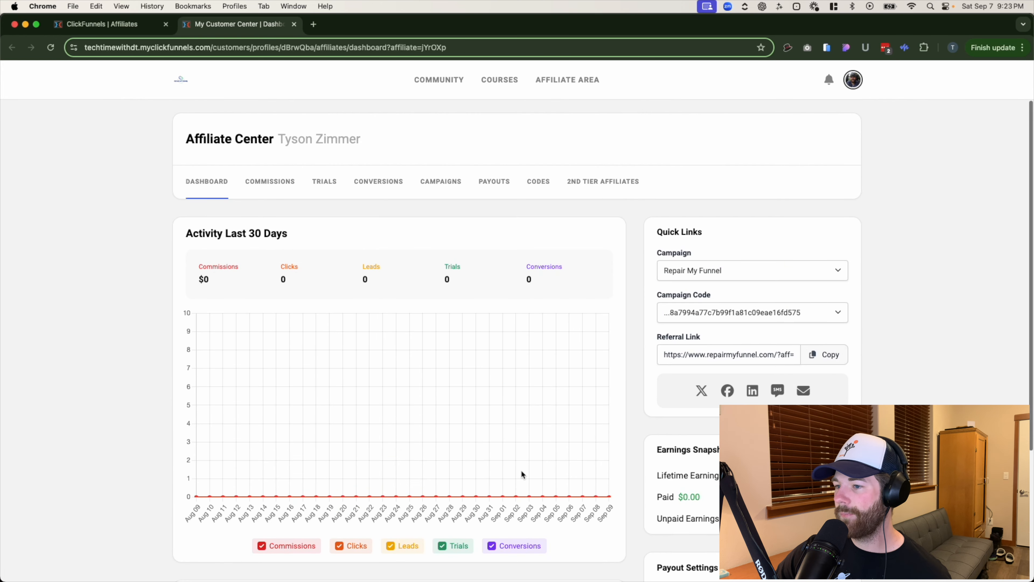
- Review the affiliate's commissions, trials, conversions, campaigns, payouts, codes and 2nd tier affiliates pages
click(278, 187)
click(324, 184)
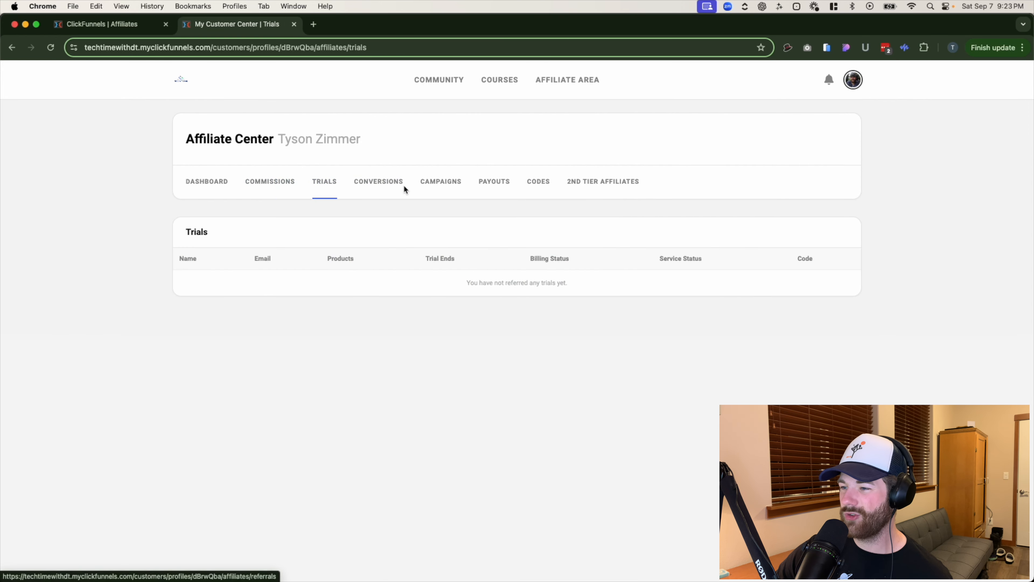
click(393, 183)
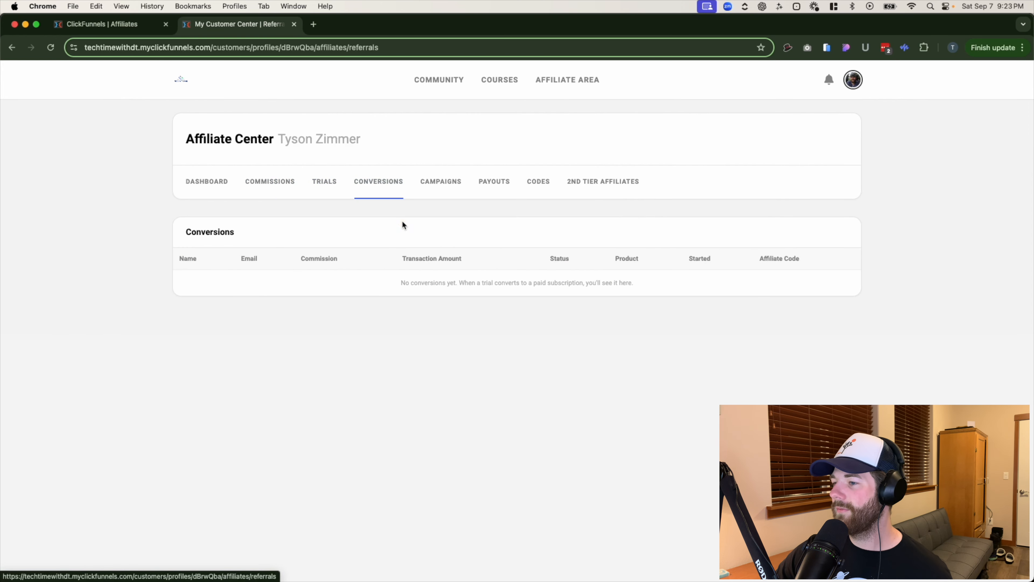
click(441, 183)
click(494, 184)
click(538, 182)
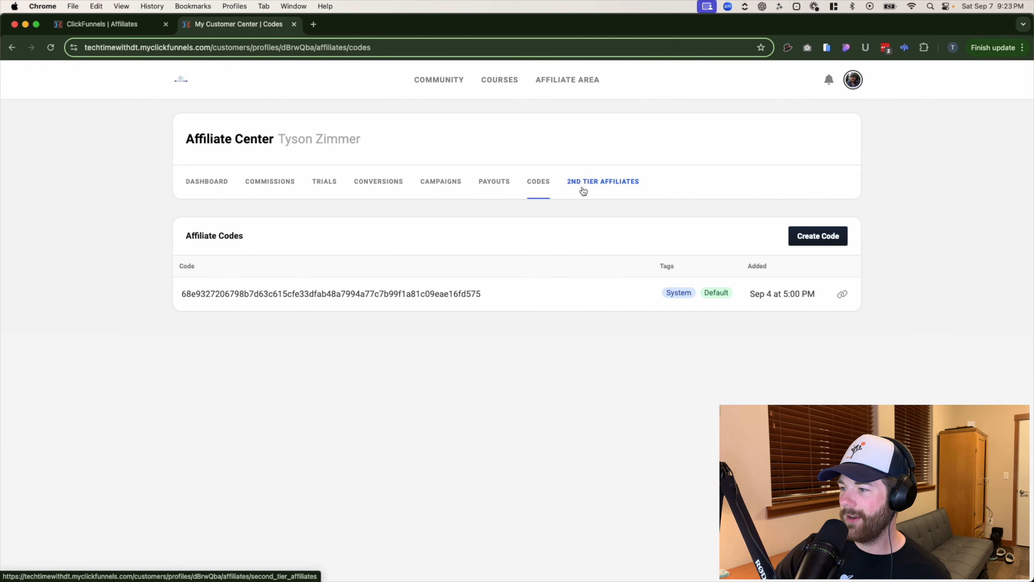
click(582, 189)
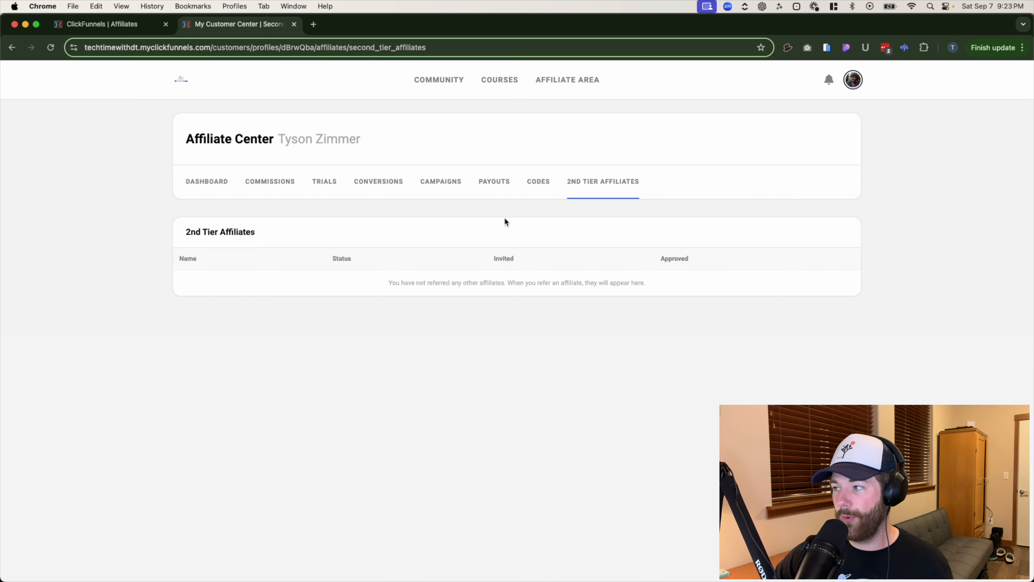
- Copy the affiliate link of "new example campaign (please delete)" from the dashboard and test it in an incognito window
click(213, 182)
scroll(212, 446, down, 5)
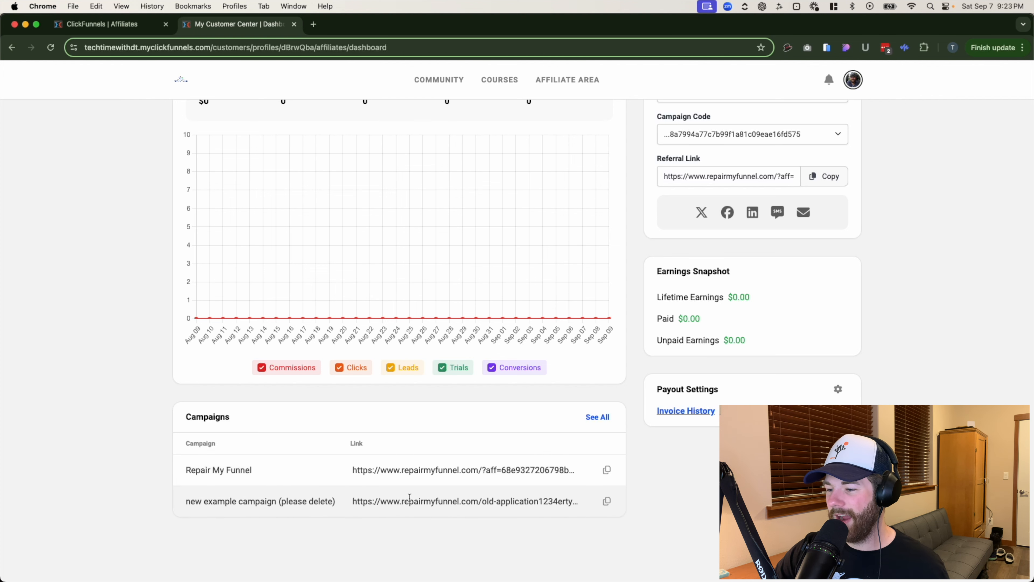
click(607, 501)
key(super+shift+n)
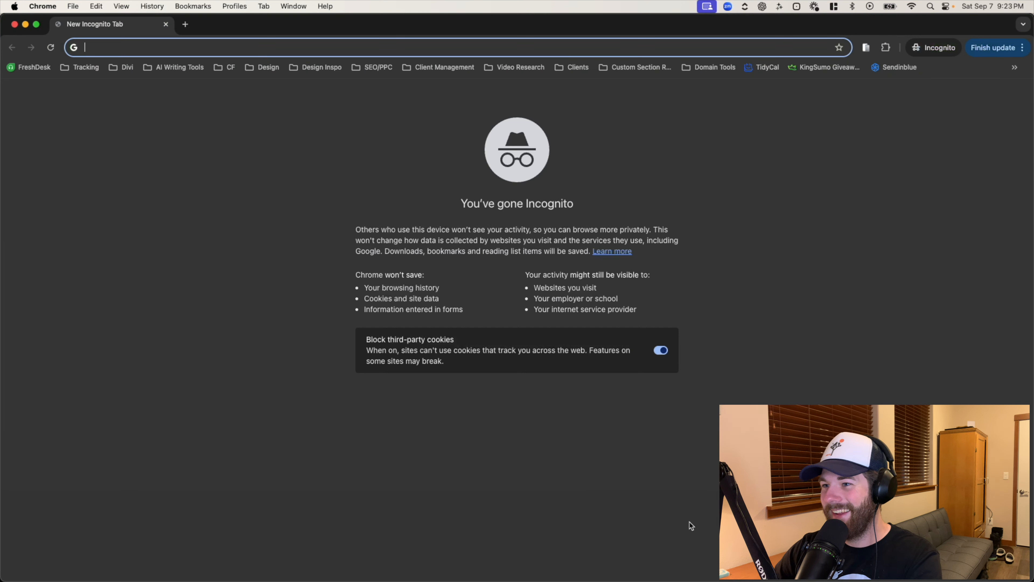
key(super+v)
key(Return)
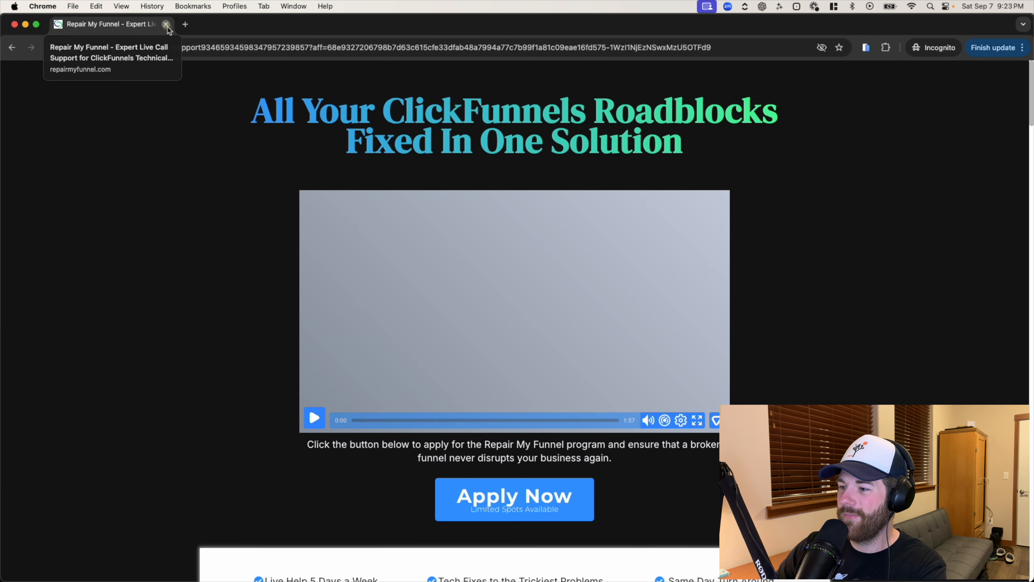
click(167, 25)
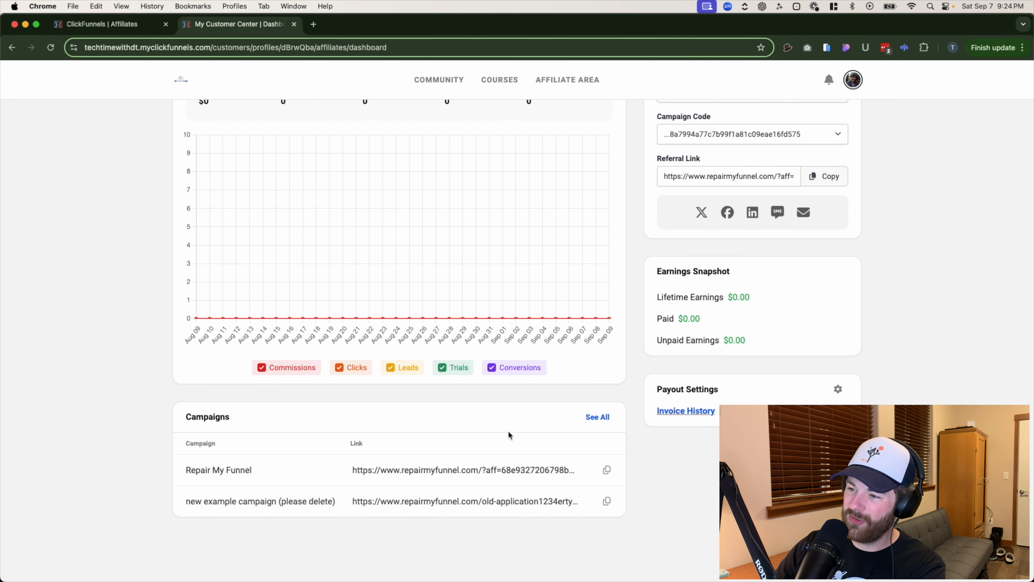
- Return to the ClickFunnels affiliates list, examine the bulk actions for the existing affiliate, and clear the selection
scroll(140, 357, up, 5)
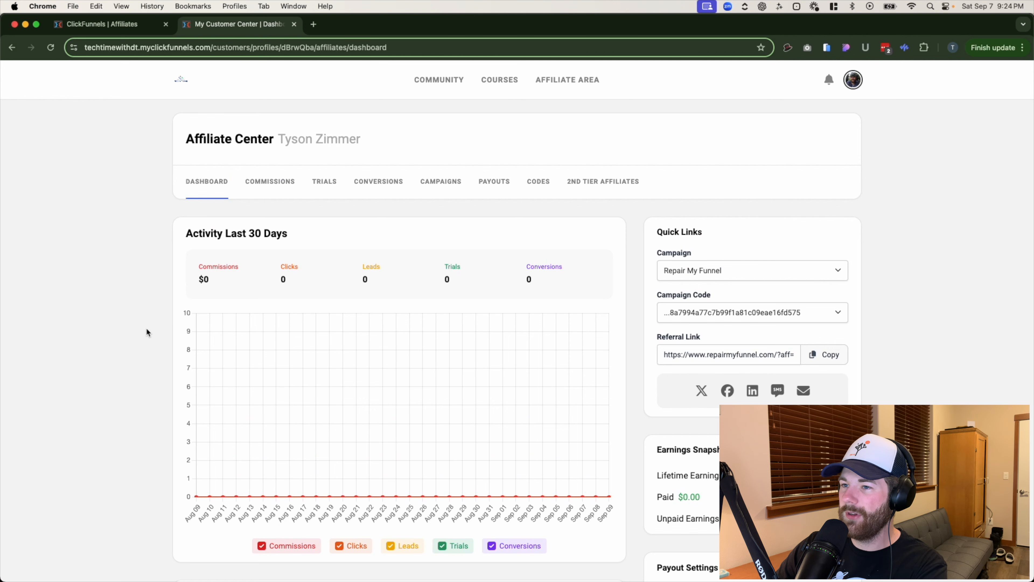
click(124, 26)
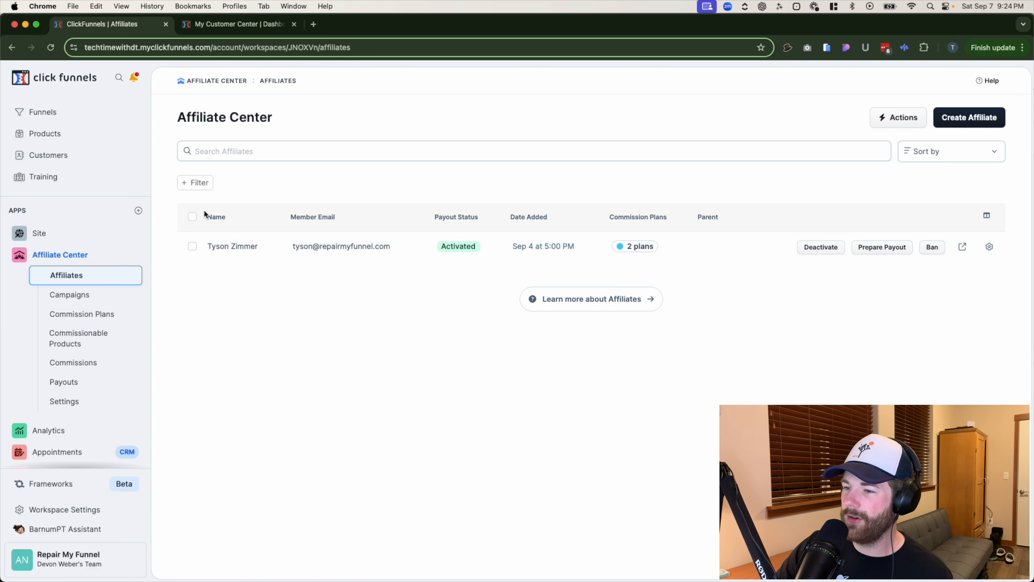
click(194, 246)
click(265, 219)
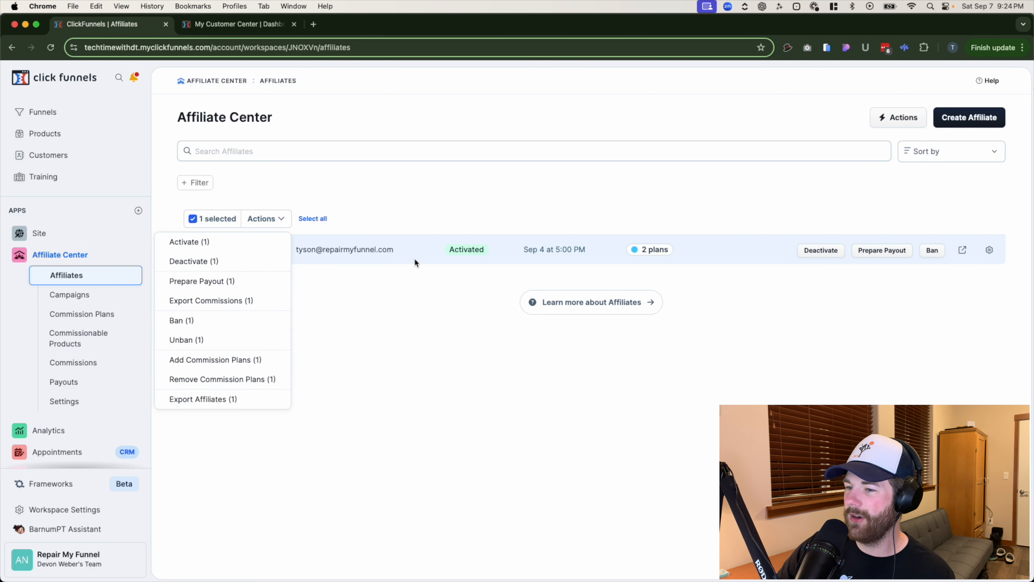
click(344, 329)
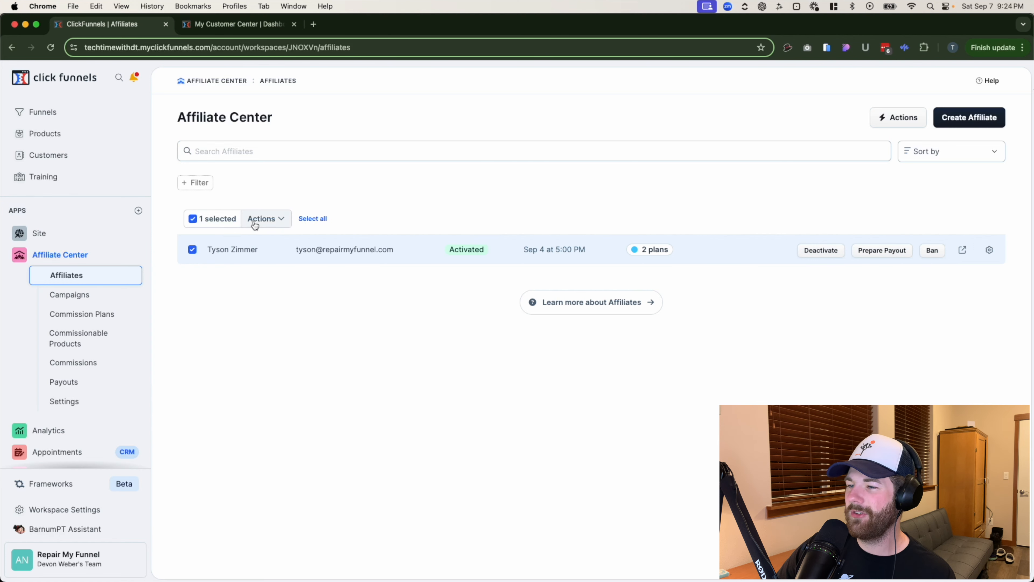
click(193, 219)
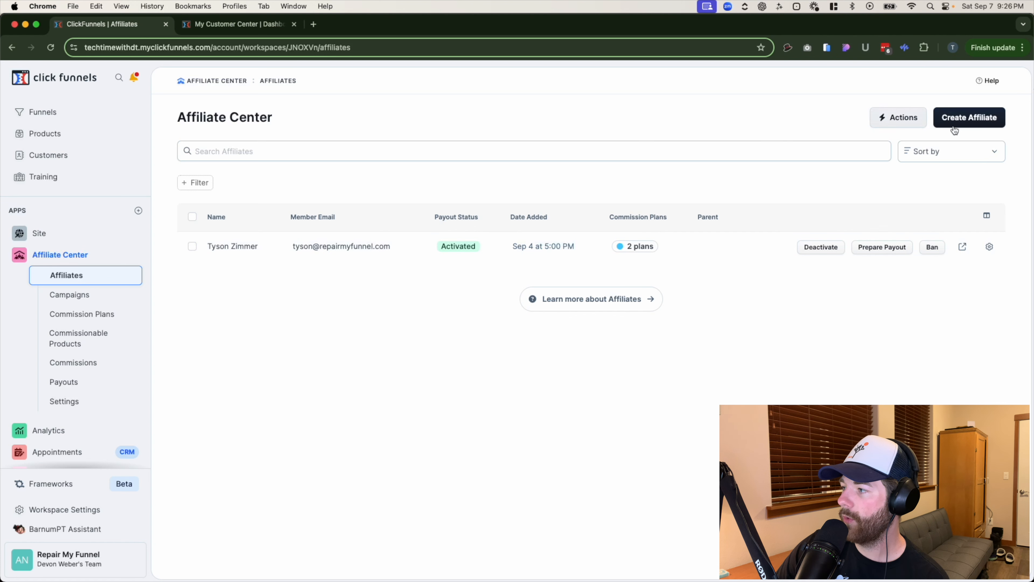
- Examine the available affiliate actions and the new affiliate form, closing the form without creating an affiliate
click(900, 121)
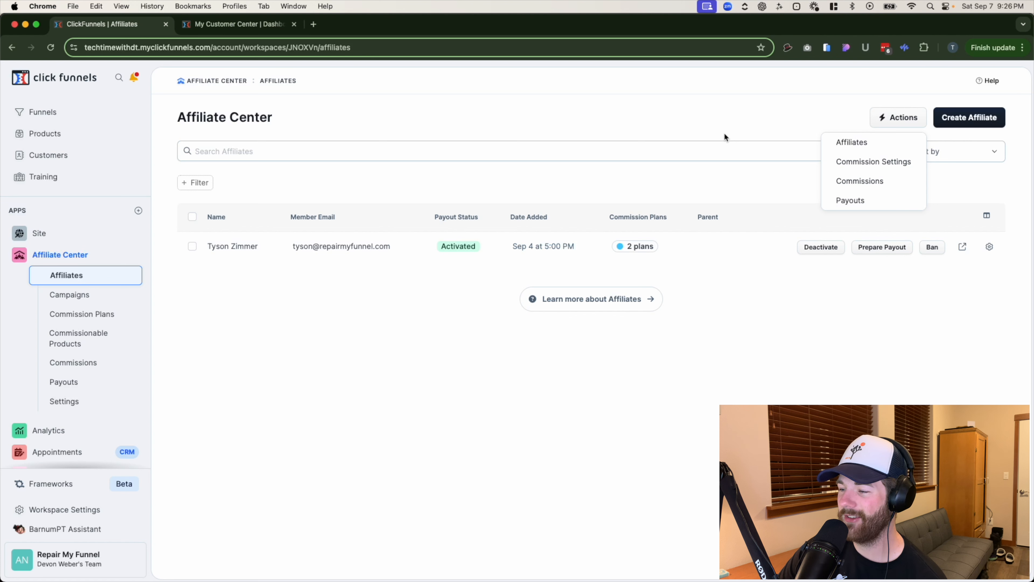
click(921, 267)
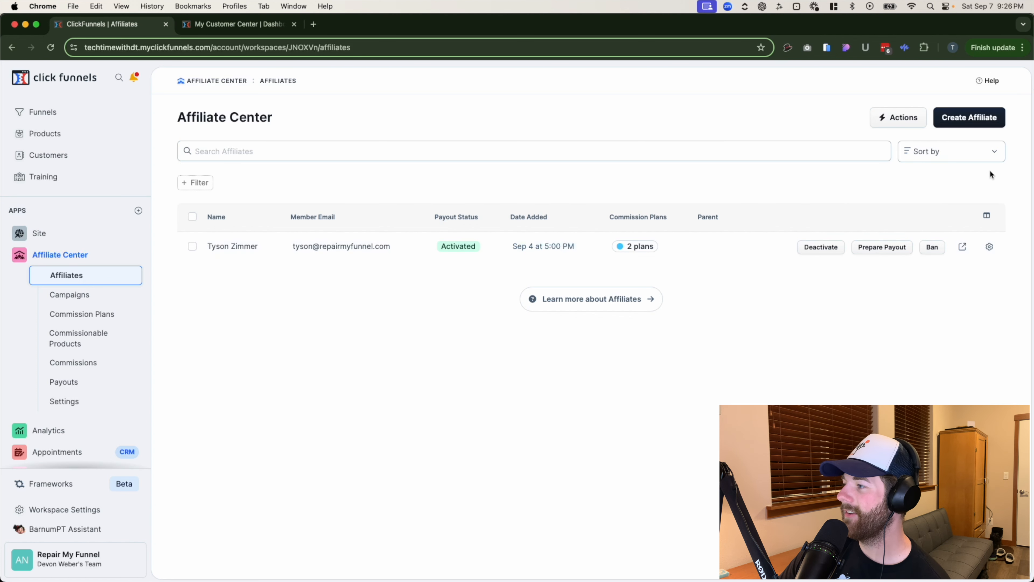
click(969, 117)
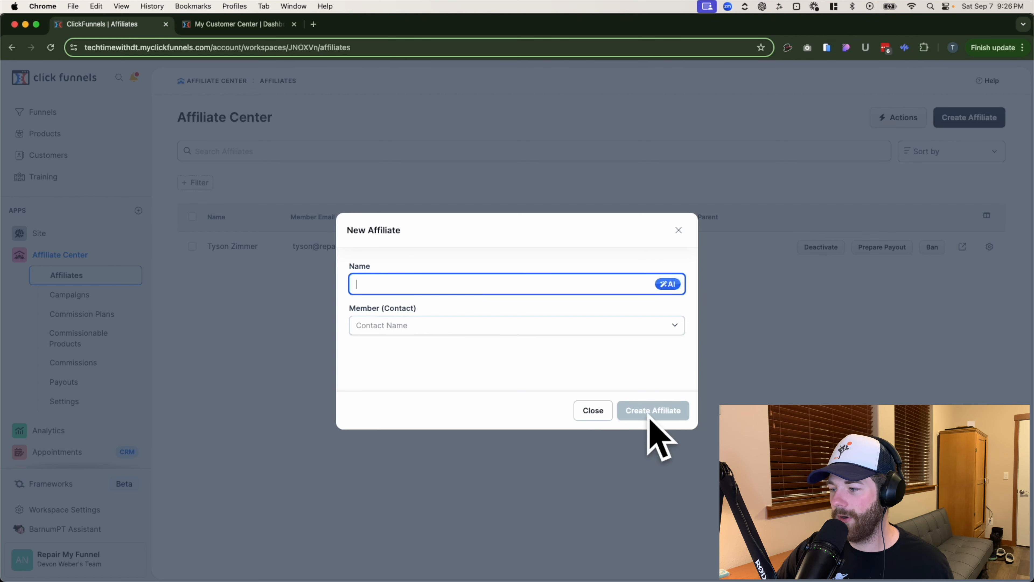
click(679, 231)
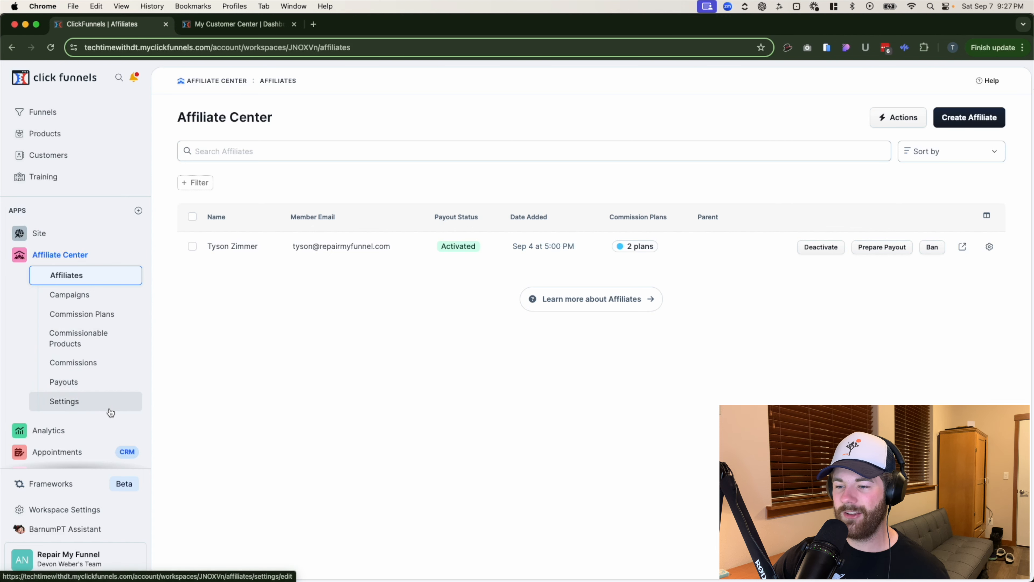
- Review the Commissions and Payouts pages and the affiliate settings for dashboard, commission and payout threshold
click(80, 364)
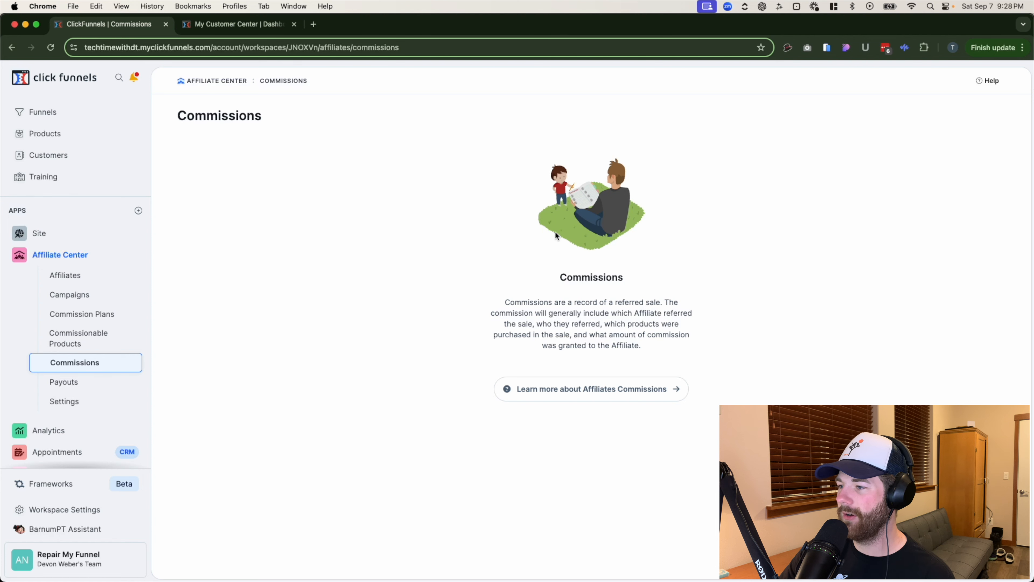
click(96, 383)
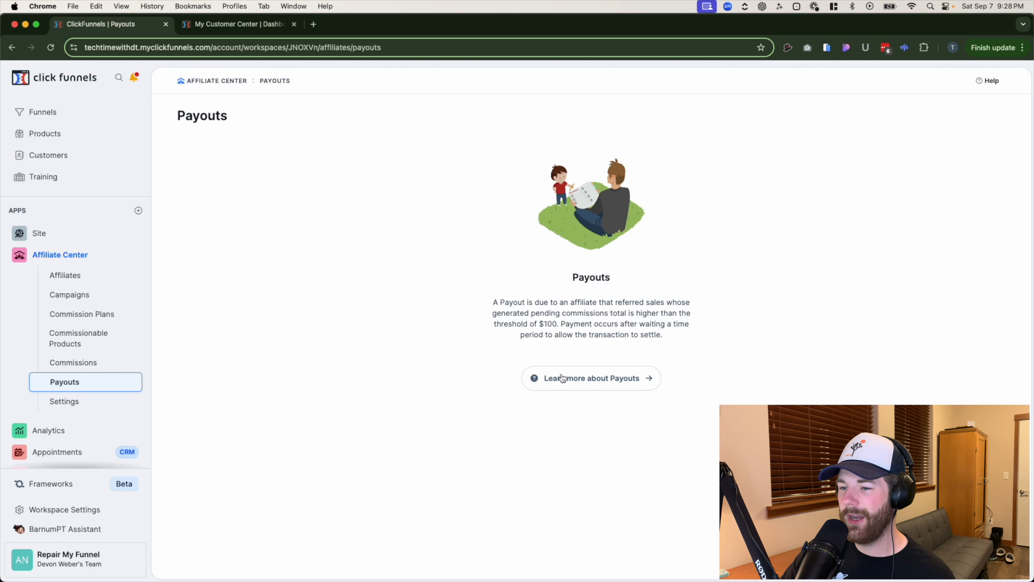
click(78, 405)
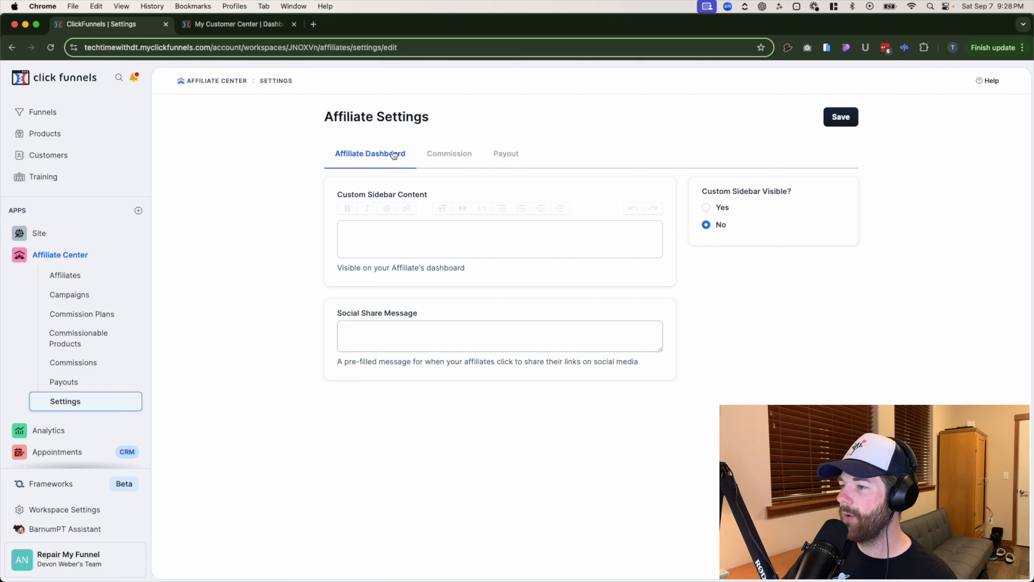
click(452, 159)
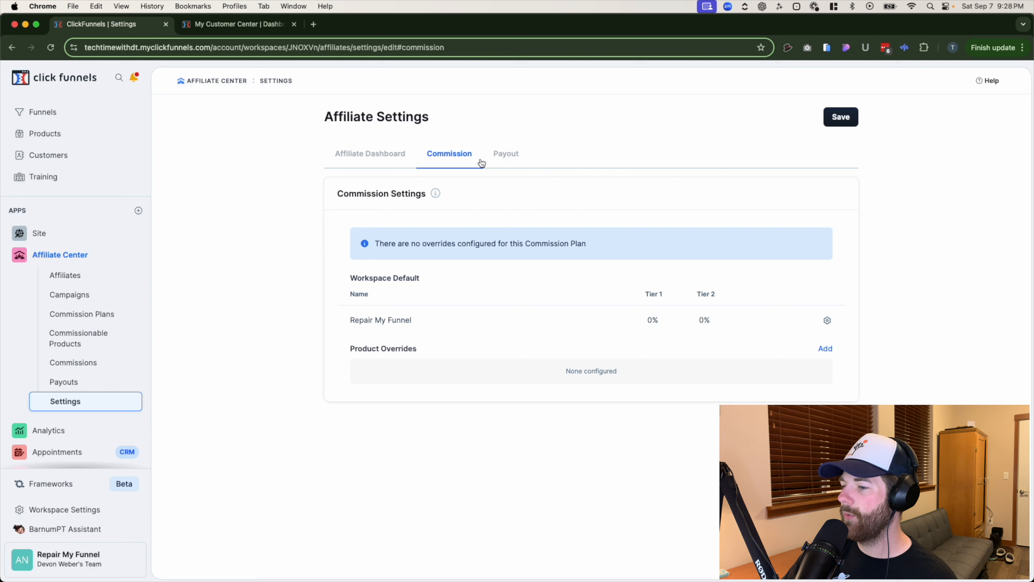
click(513, 160)
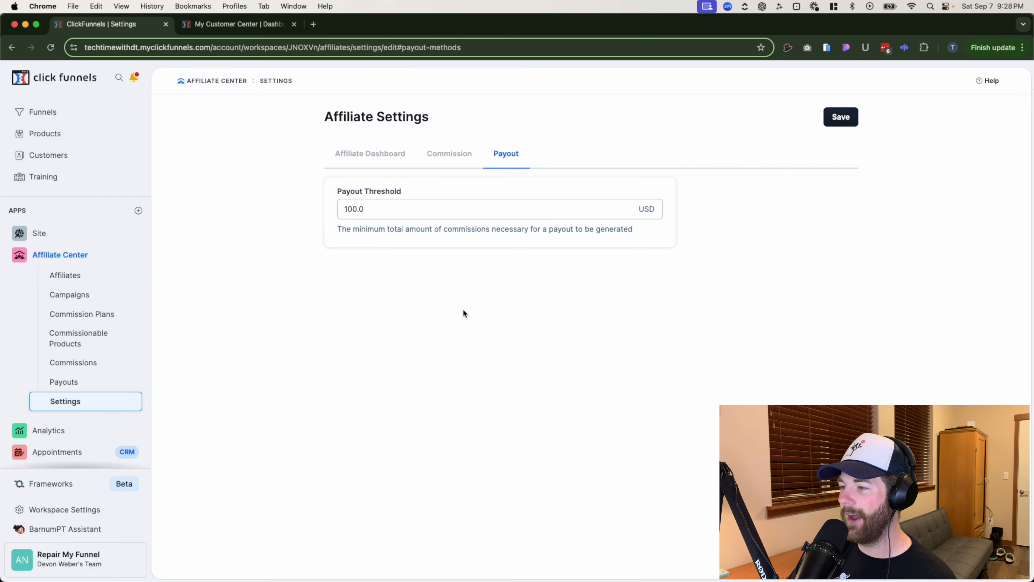
click(369, 209)
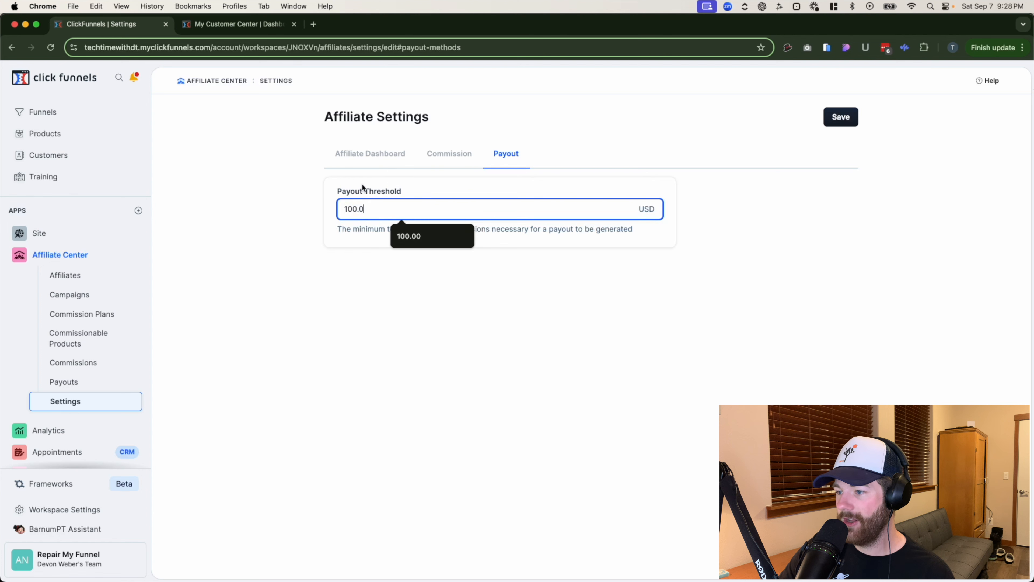
double_click(320, 214)
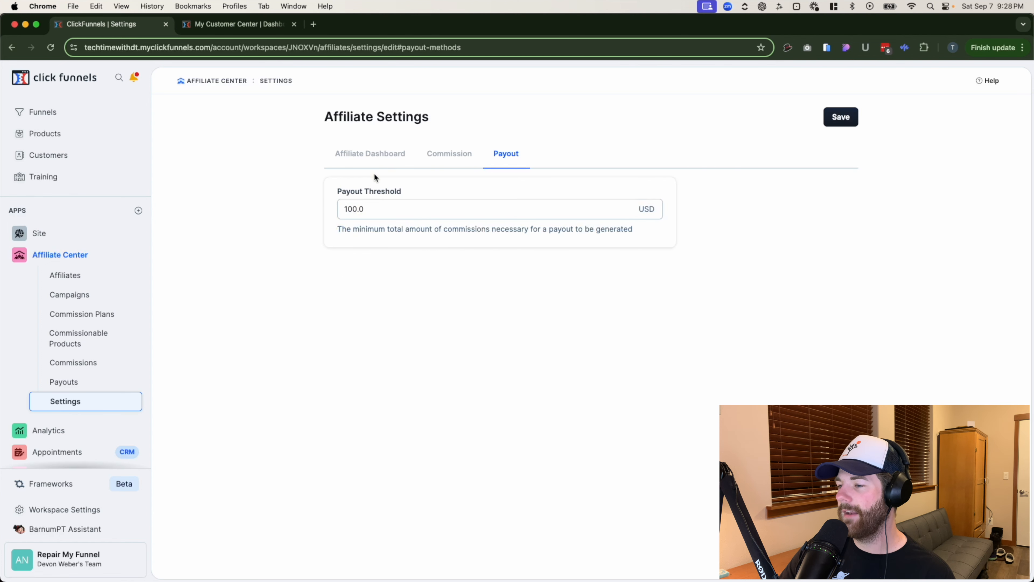
- Examine the commission override forms for the workspace default and for individual products, leaving both without creating an override
click(449, 155)
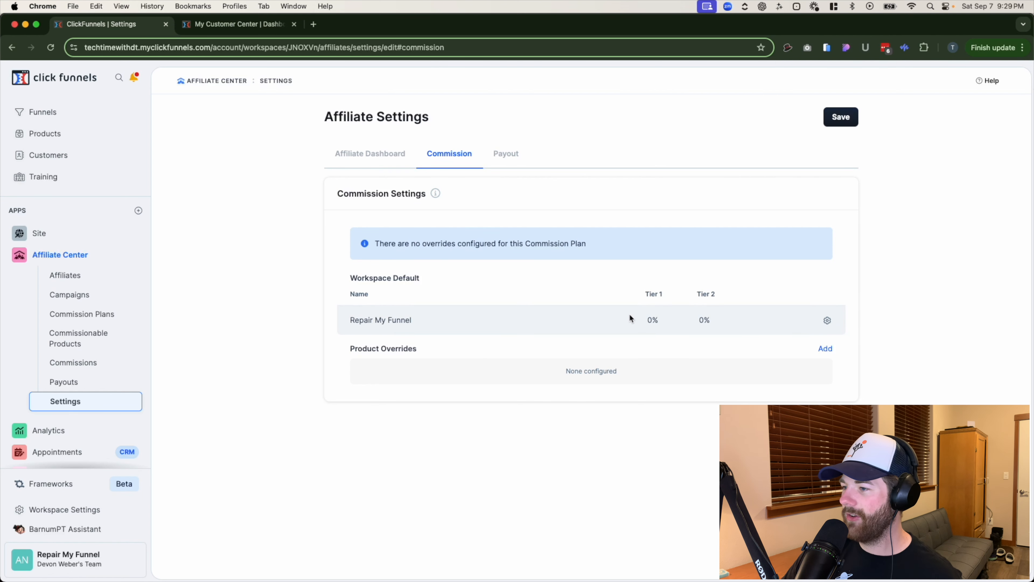
click(827, 322)
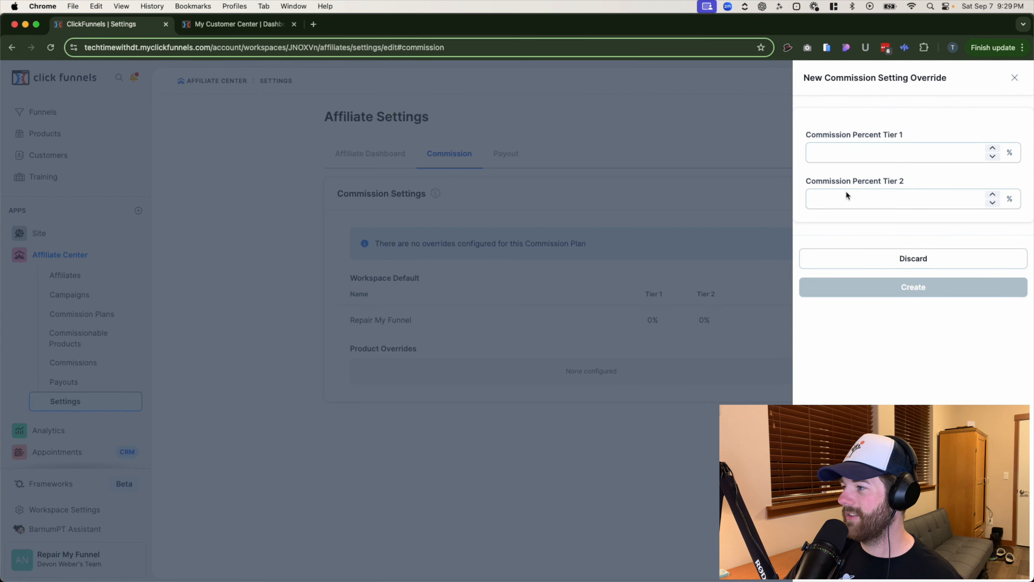
click(621, 206)
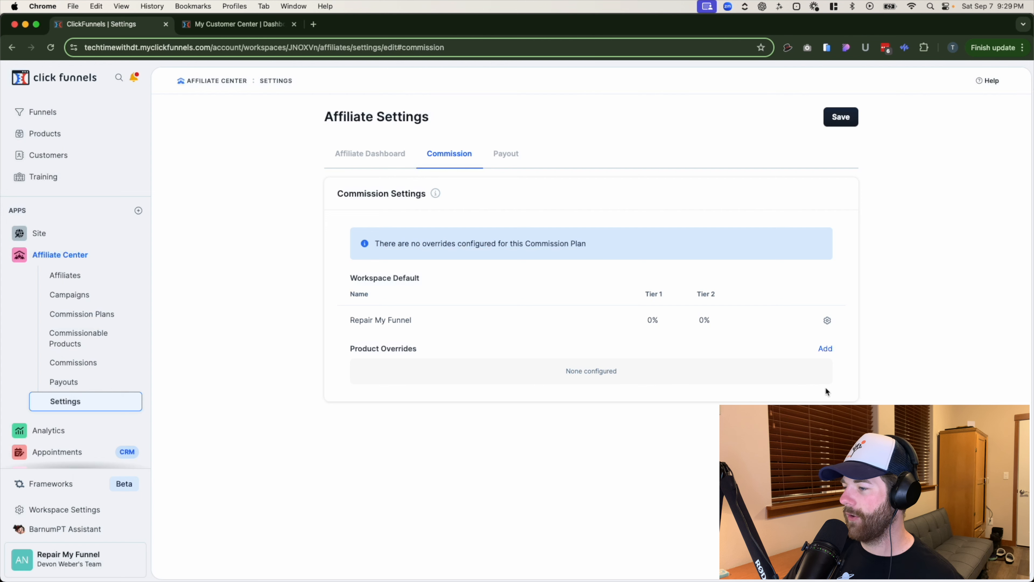
click(825, 349)
click(866, 157)
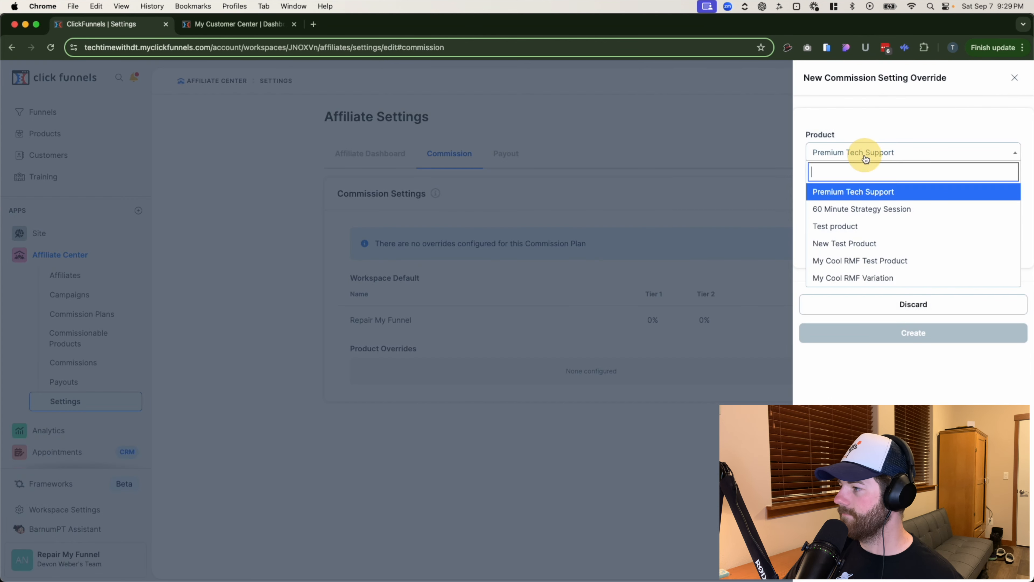
click(678, 178)
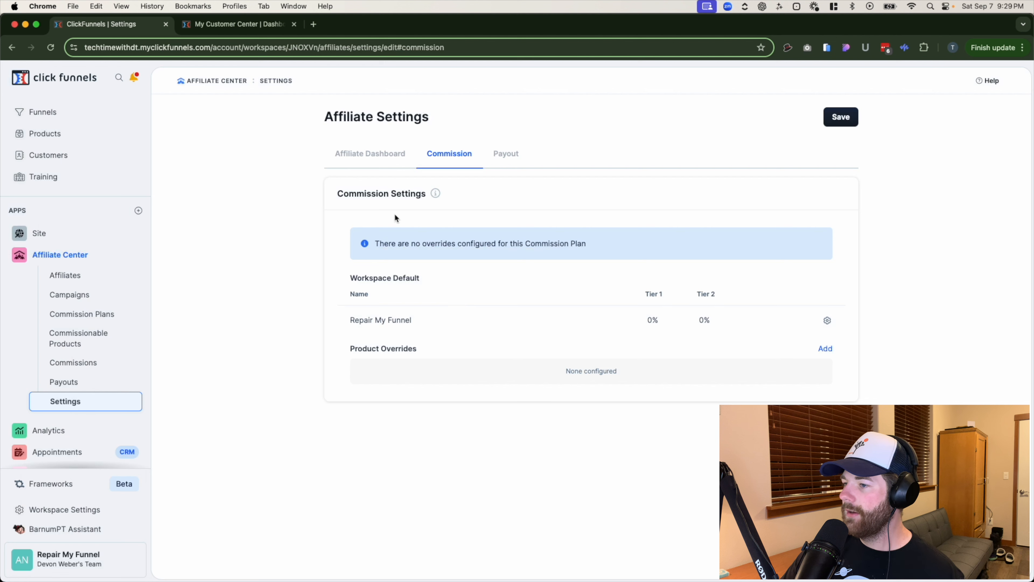
- Review the social share message setting and compare it with the share options on the affiliate's own dashboard
click(344, 161)
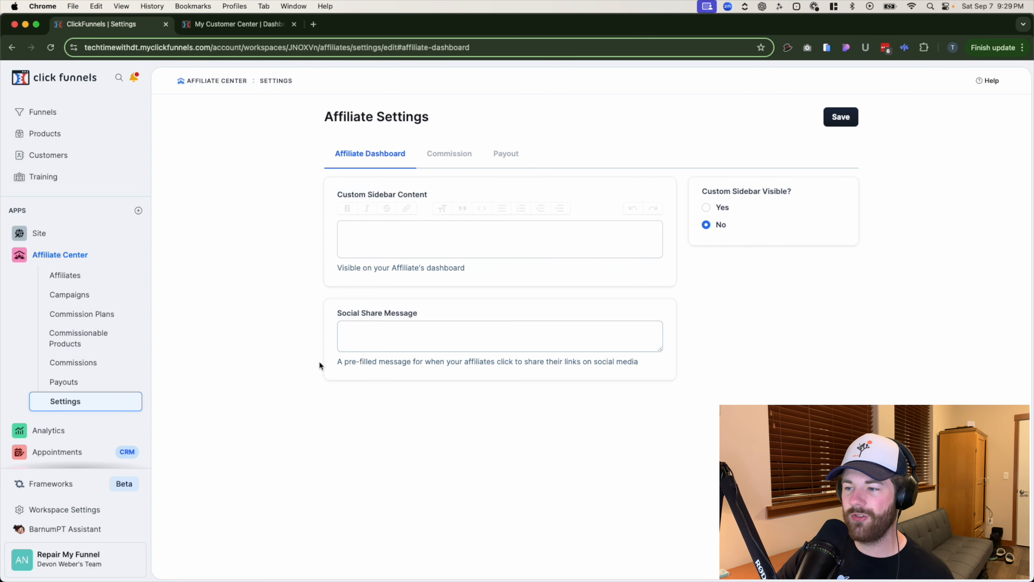
click(353, 334)
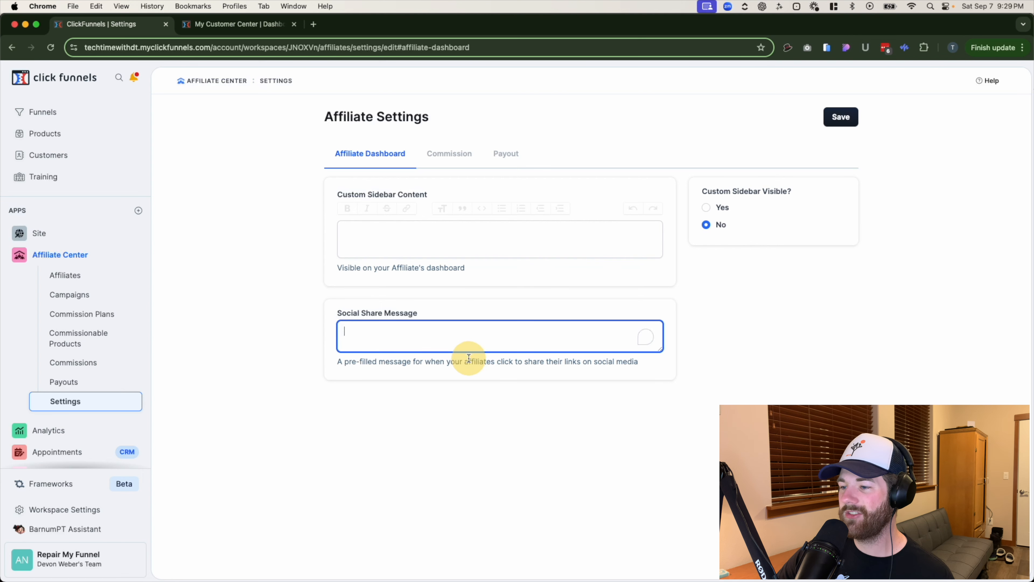
click(235, 354)
click(235, 26)
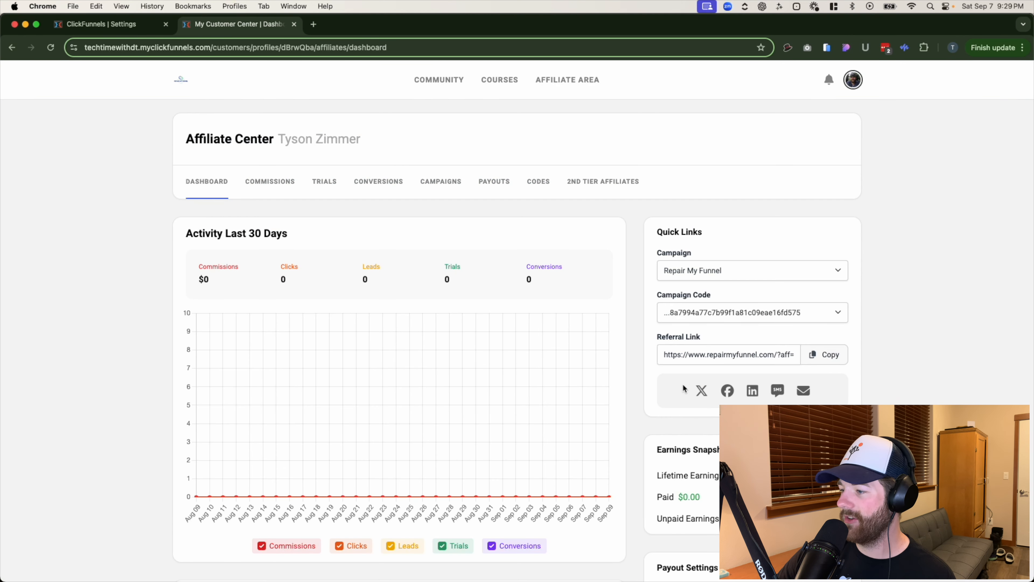
click(109, 24)
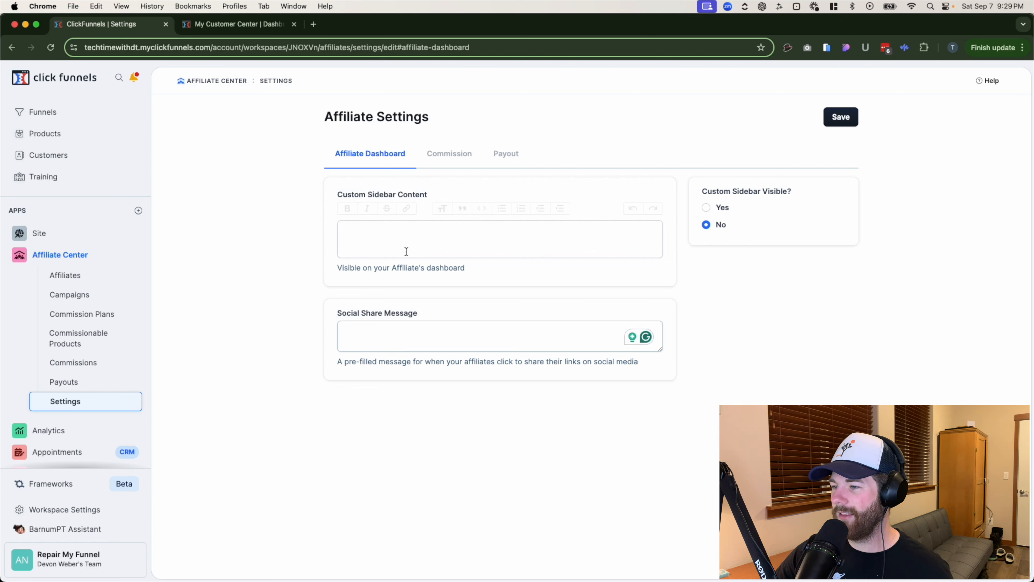
- Make the custom sidebar visible, save the affiliate settings, and check the affiliate's dashboard
click(707, 208)
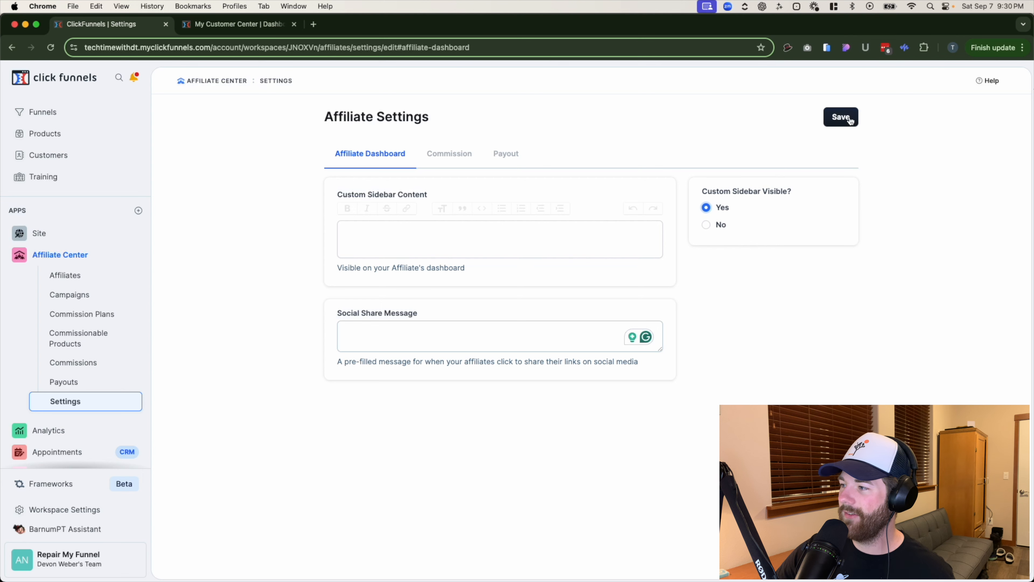
click(841, 123)
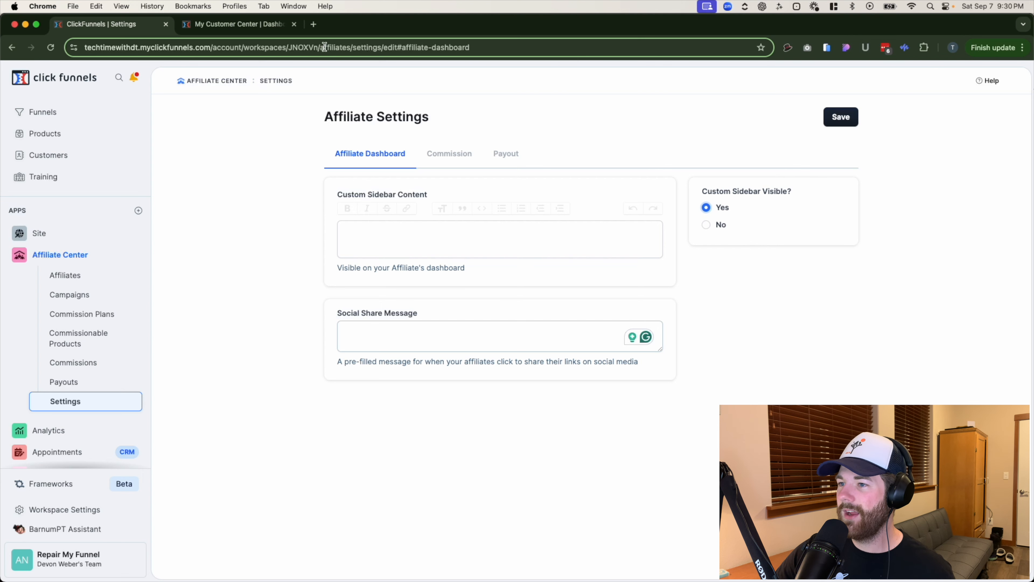
click(236, 28)
scroll(678, 358, down, 5)
scroll(678, 358, up, 5)
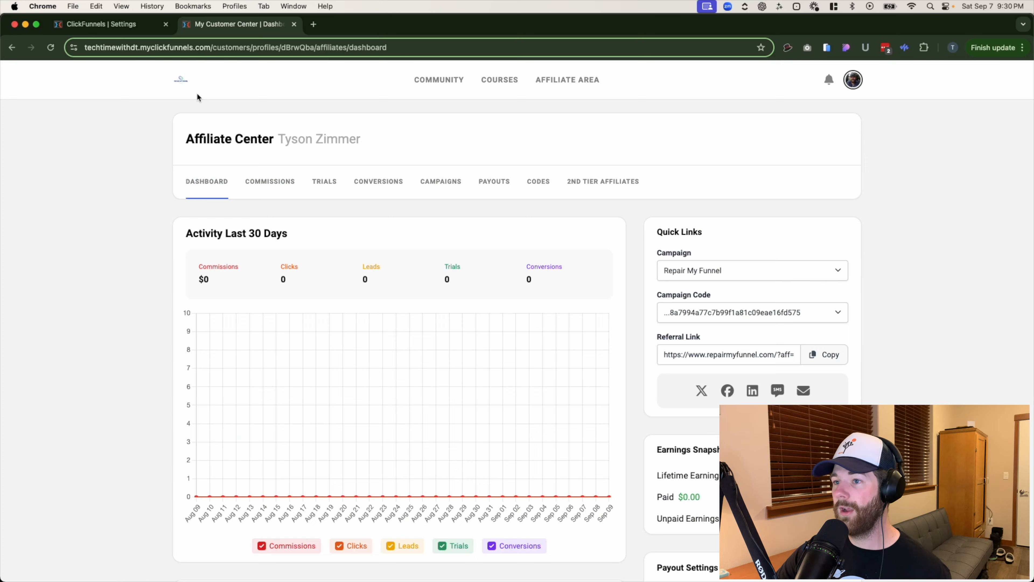
- Enter "hey there!" as the custom sidebar content in the affiliate settings and save
click(137, 28)
click(477, 239)
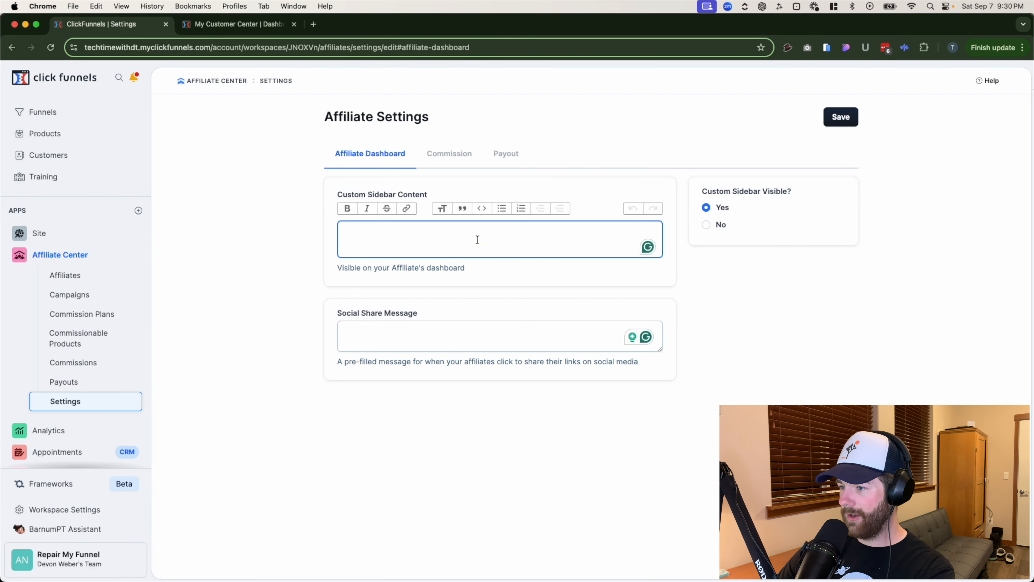
text(hey ther e)
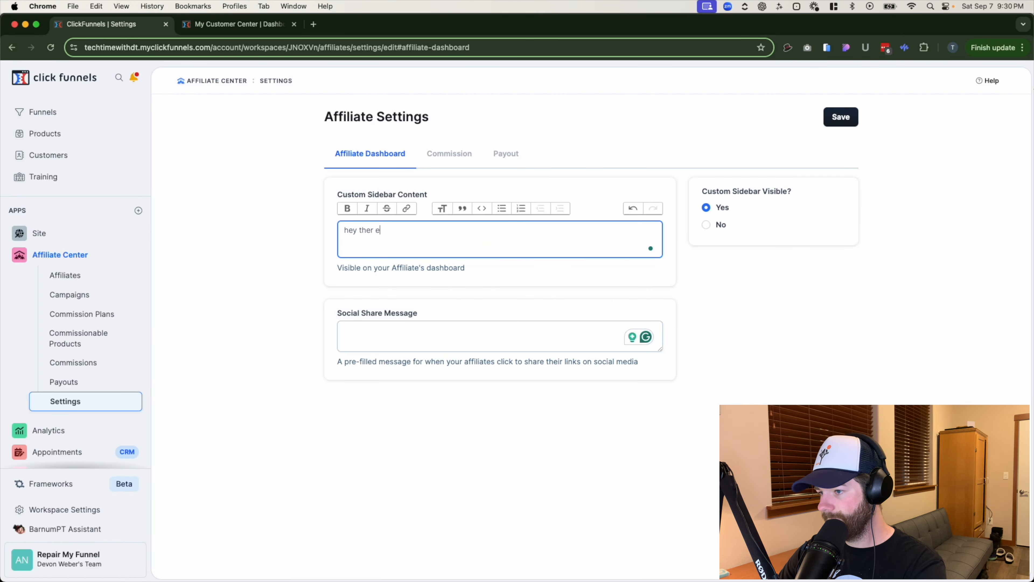
text(!)
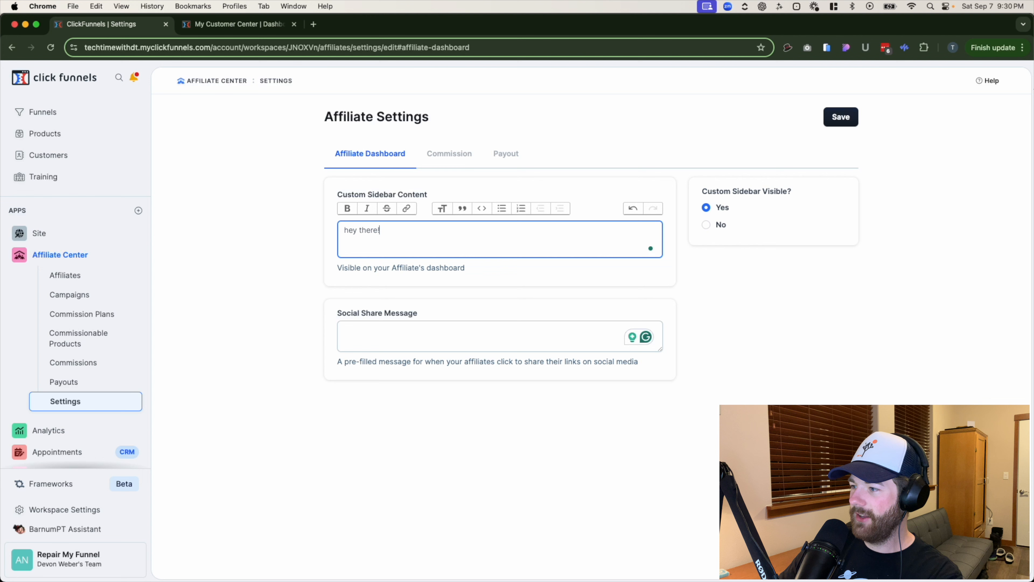
click(843, 119)
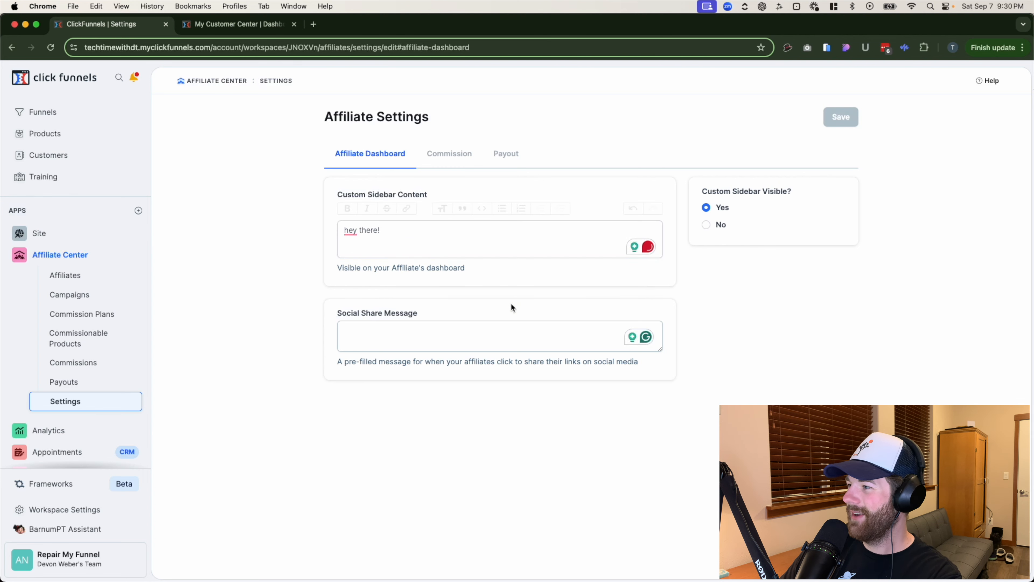
- Reload the affiliate's dashboard and check the custom sidebar text above the quick links
click(246, 25)
key(super+r)
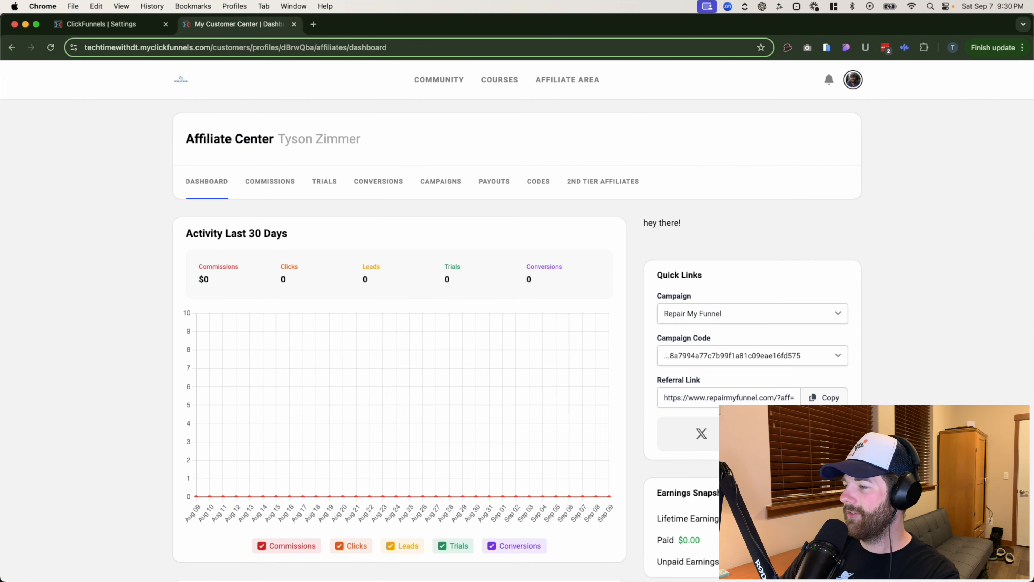
scroll(728, 253, down, 1)
triple_click(654, 188)
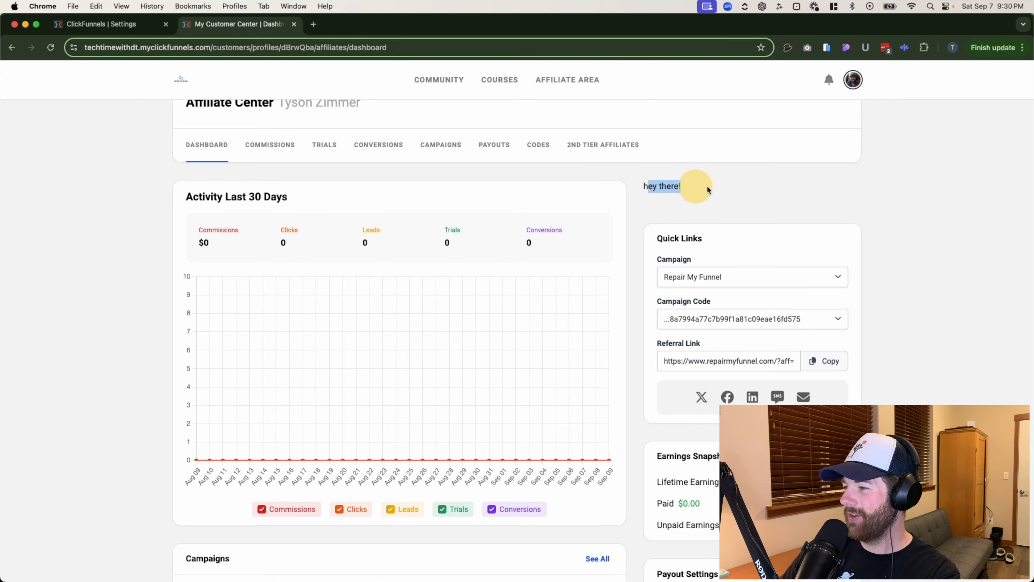
click(725, 187)
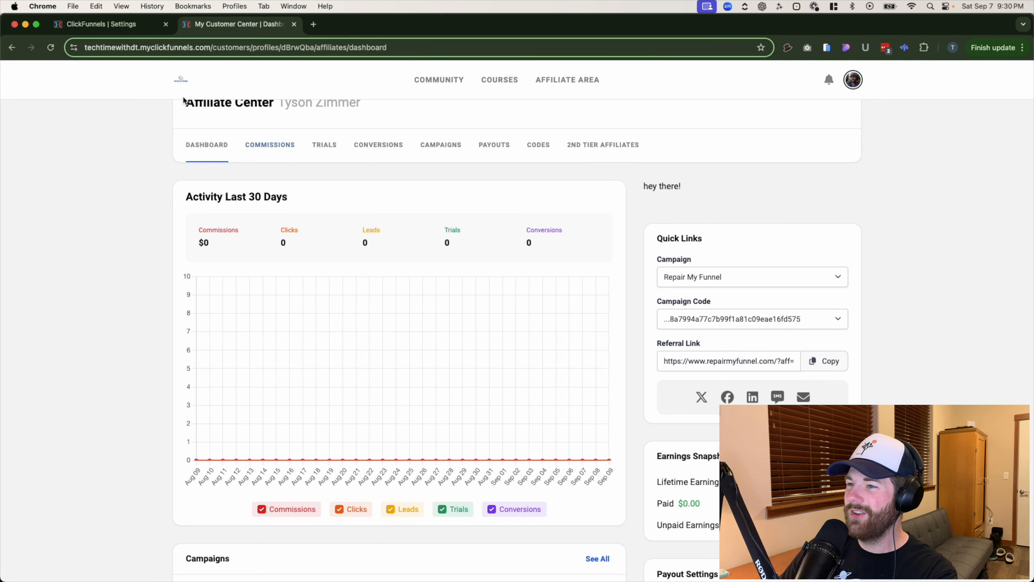
- Return to the ClickFunnels workspace and open the Webinar Funnel from the funnels list
click(99, 26)
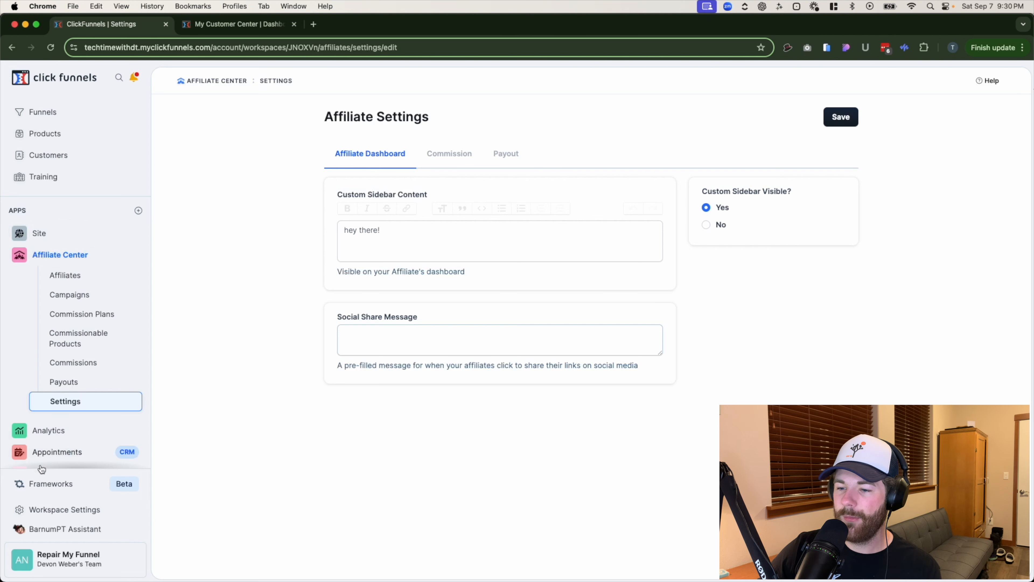
scroll(77, 415, down, 3)
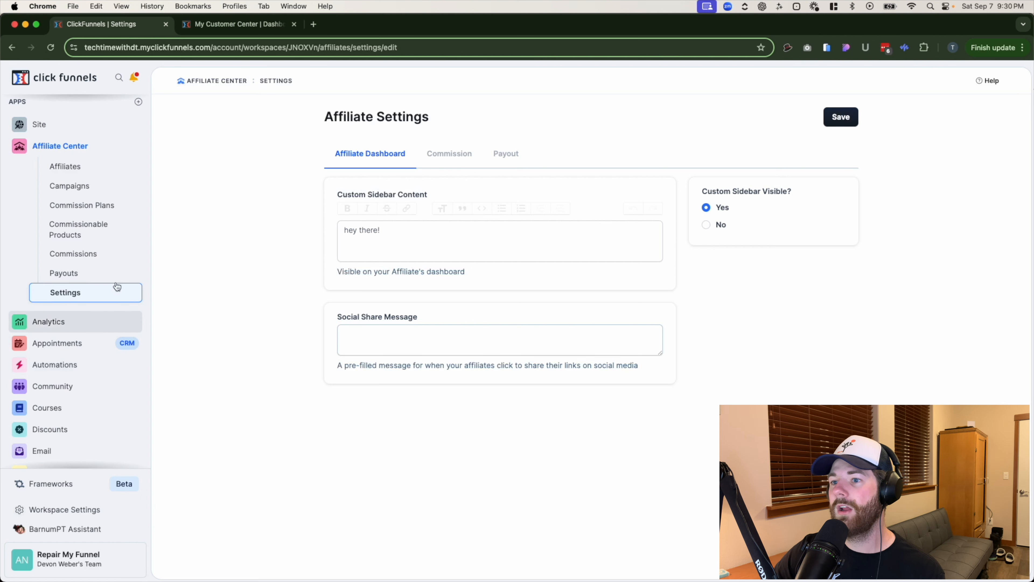
scroll(94, 228, up, 3)
click(61, 158)
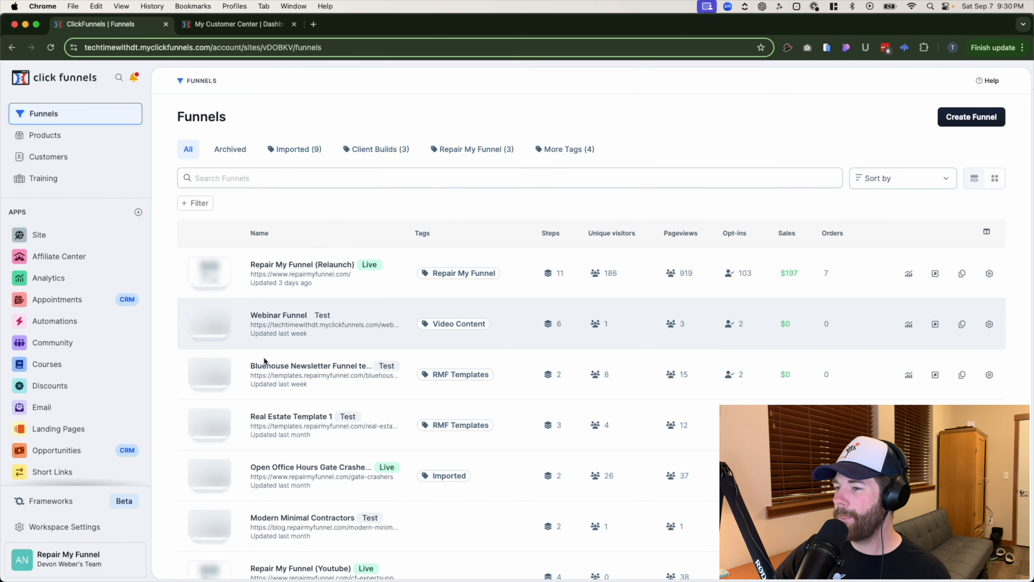
scroll(401, 390, down, 3)
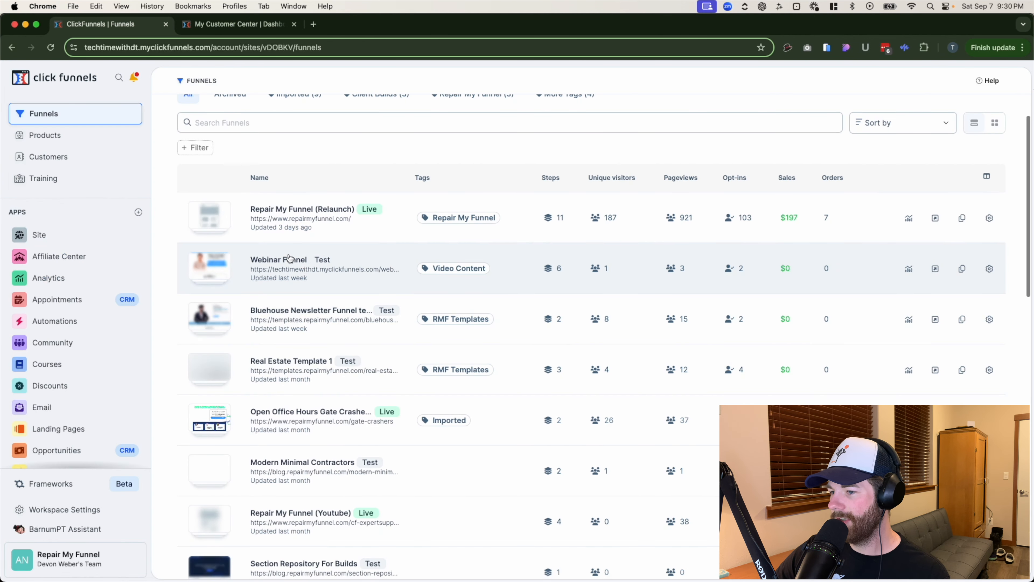
click(255, 260)
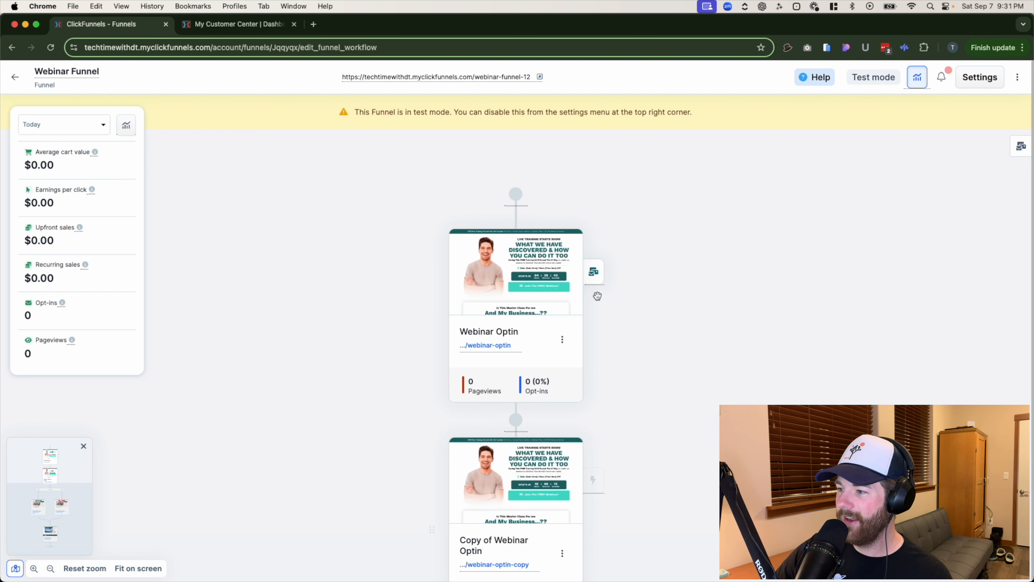
click(594, 273)
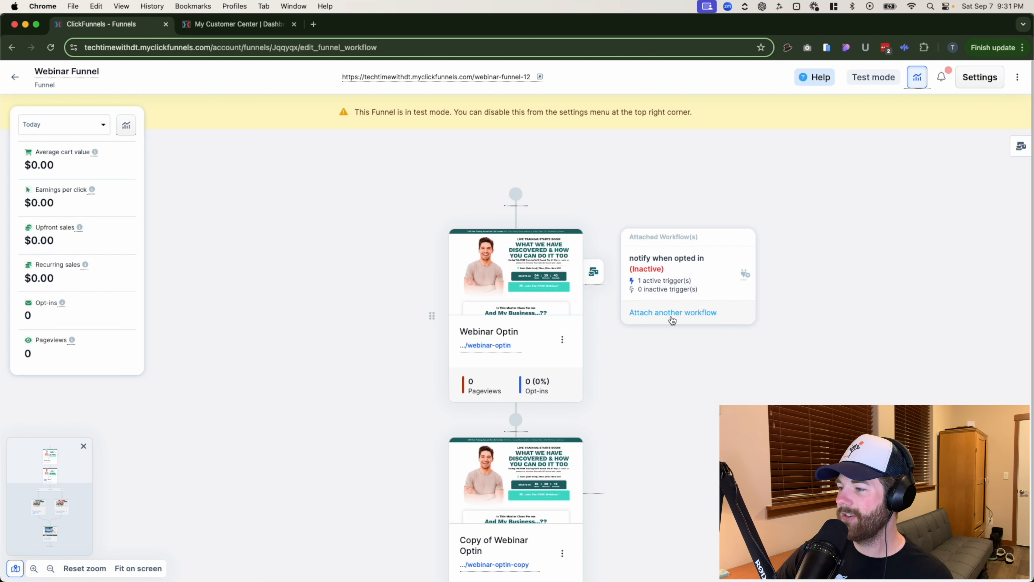
click(593, 481)
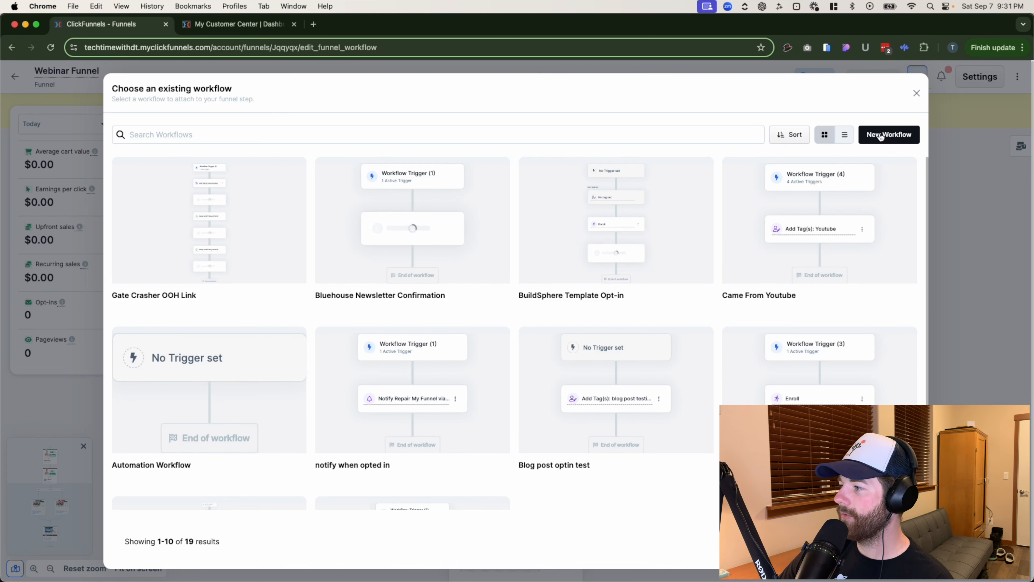
click(918, 94)
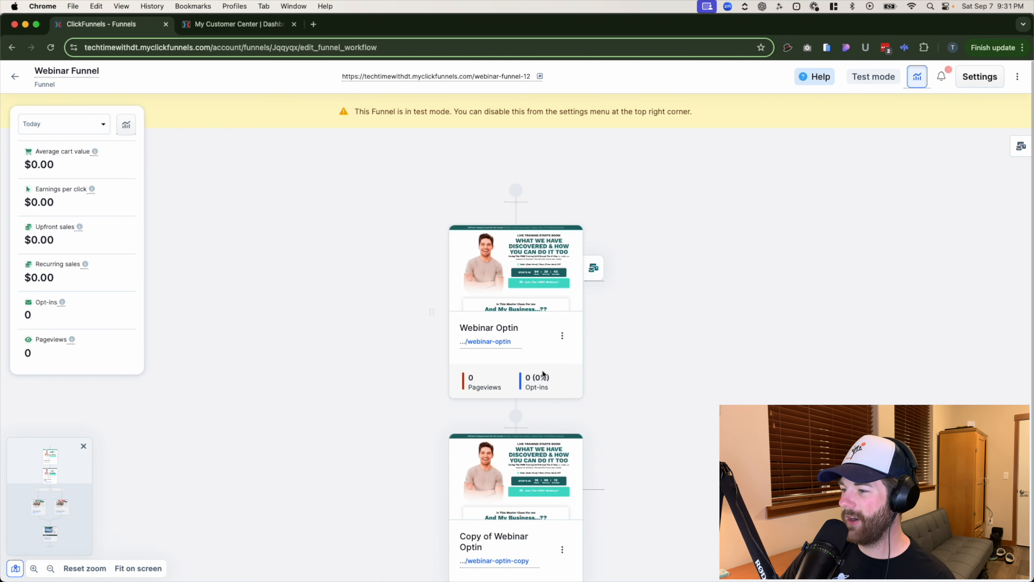
- Start a new workflow attached to the Webinar Optin page and name it "affiliate sign up"
click(595, 268)
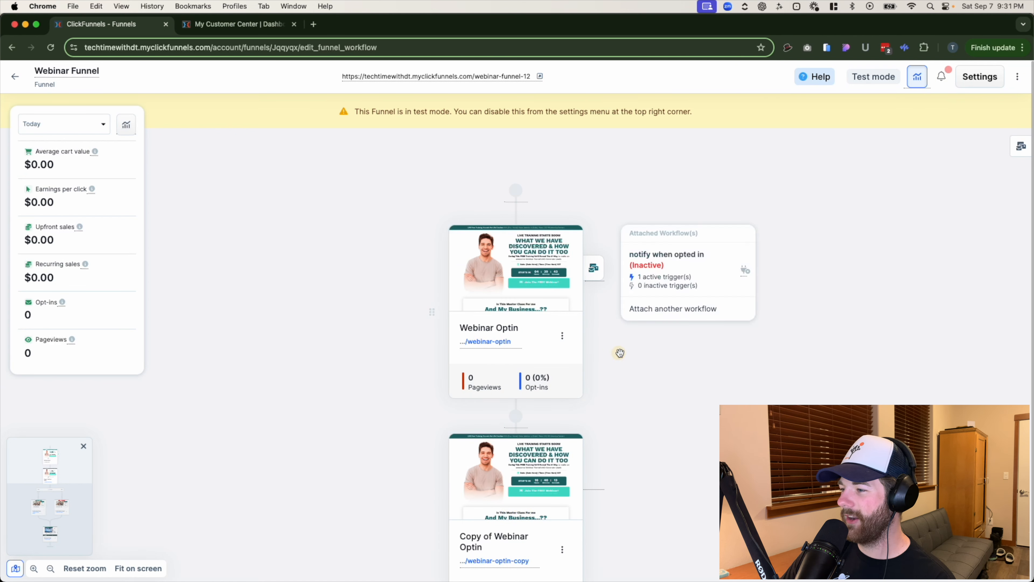
click(688, 319)
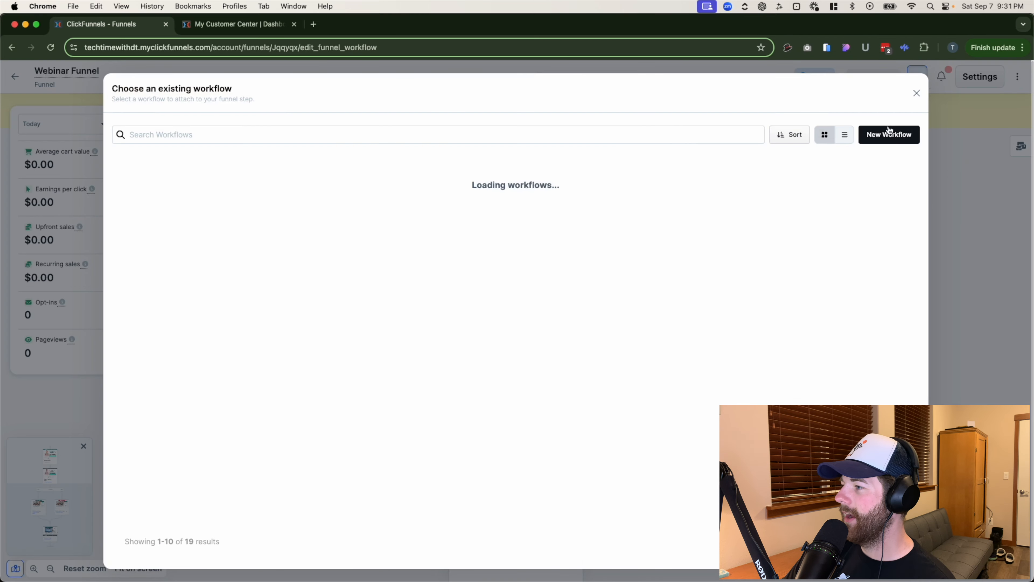
click(890, 136)
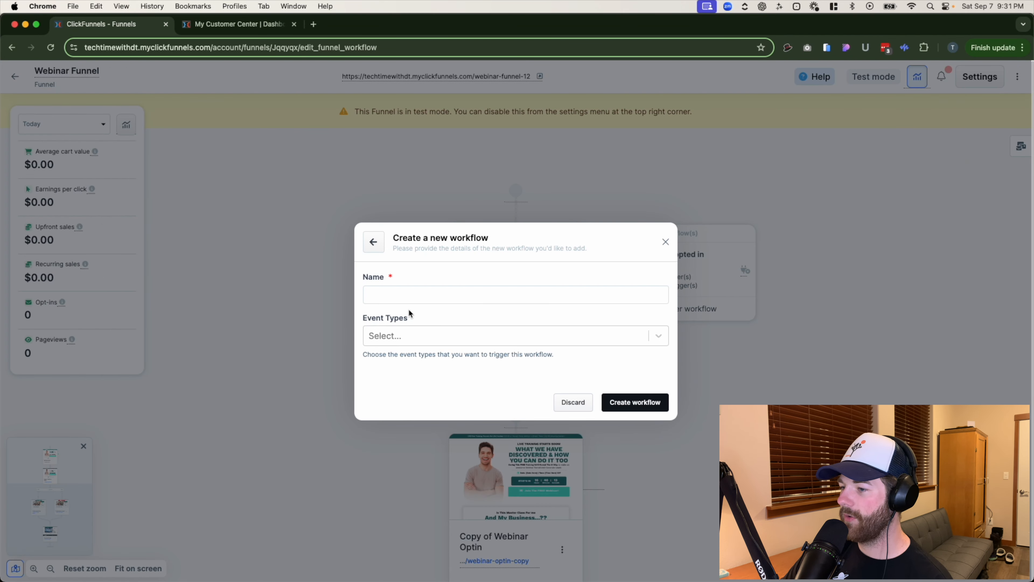
click(404, 295)
text(affiliate sign up)
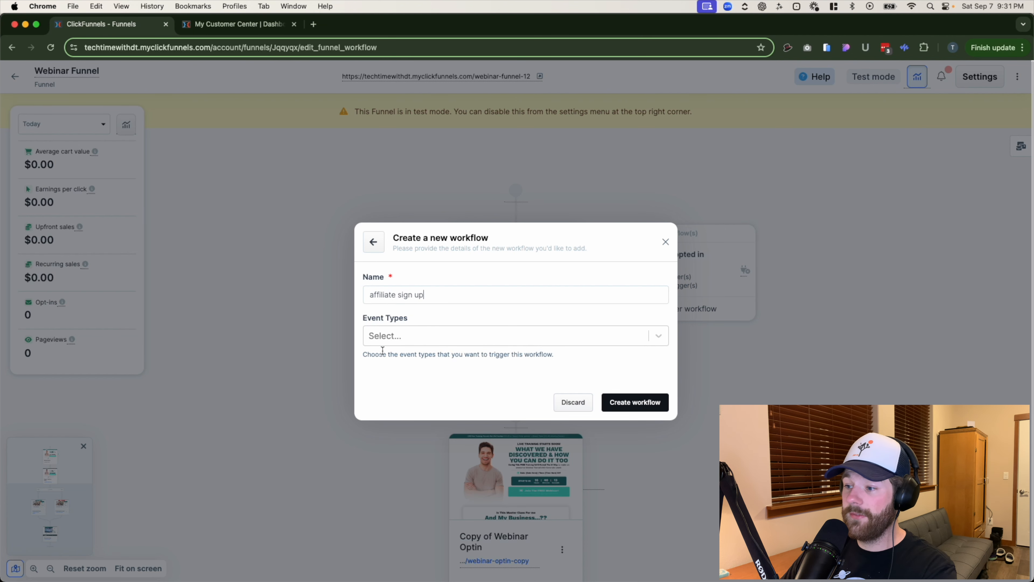
- Choose Opt-In as the event type that triggers the workflow and create the workflow
click(410, 334)
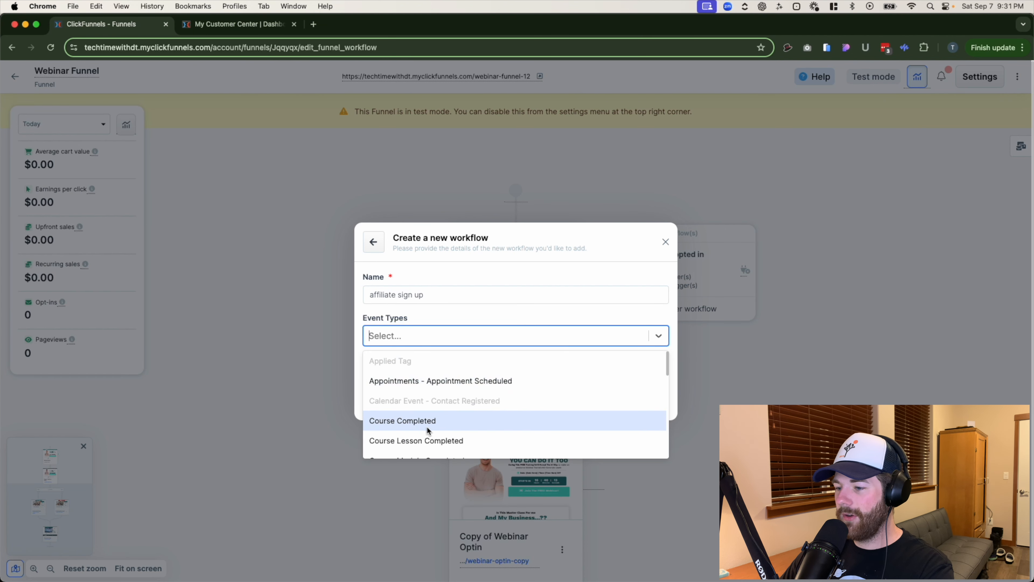
scroll(427, 426, down, 3)
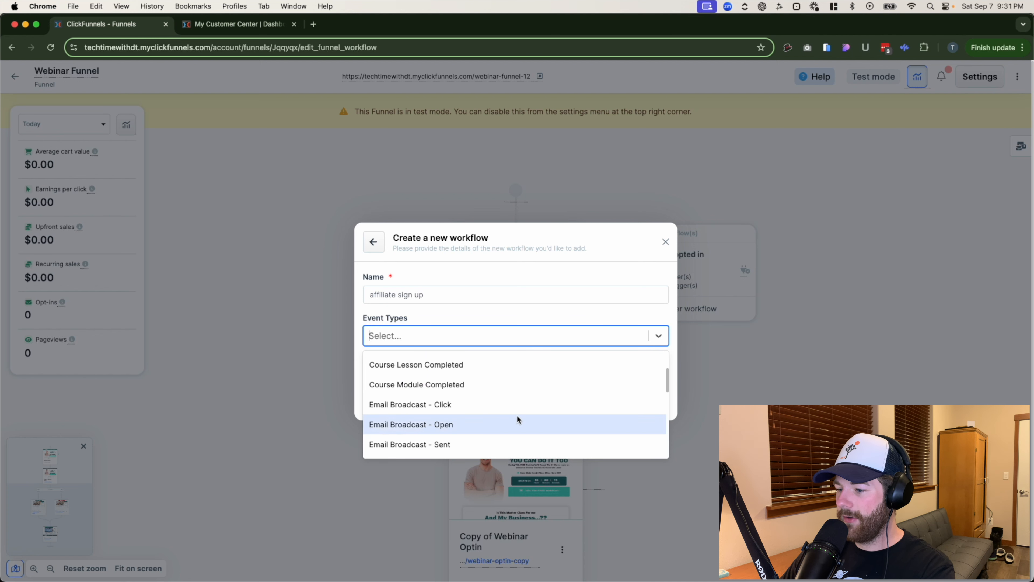
scroll(518, 419, up, 3)
scroll(519, 419, down, 5)
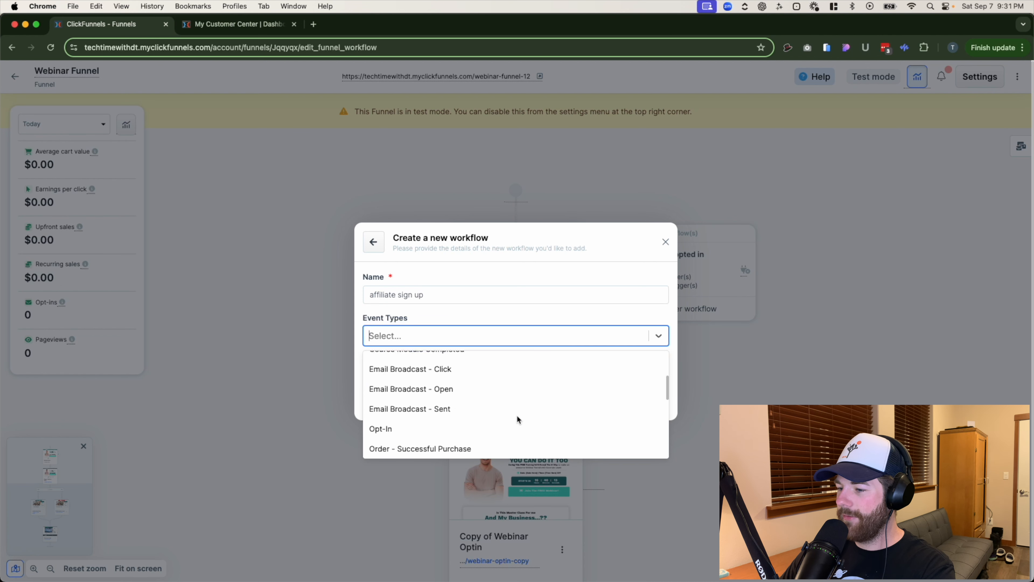
click(516, 419)
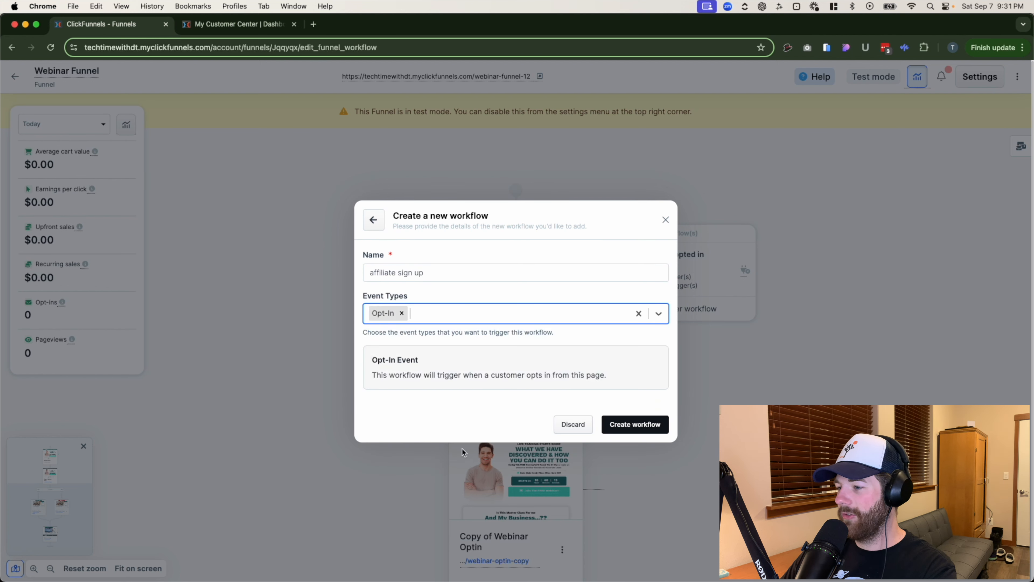
click(463, 449)
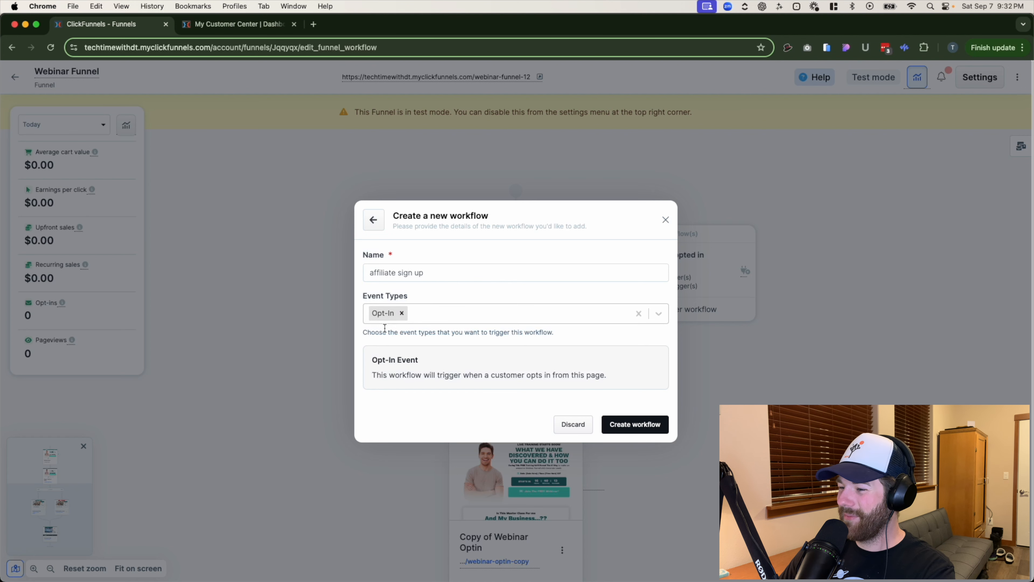
click(635, 425)
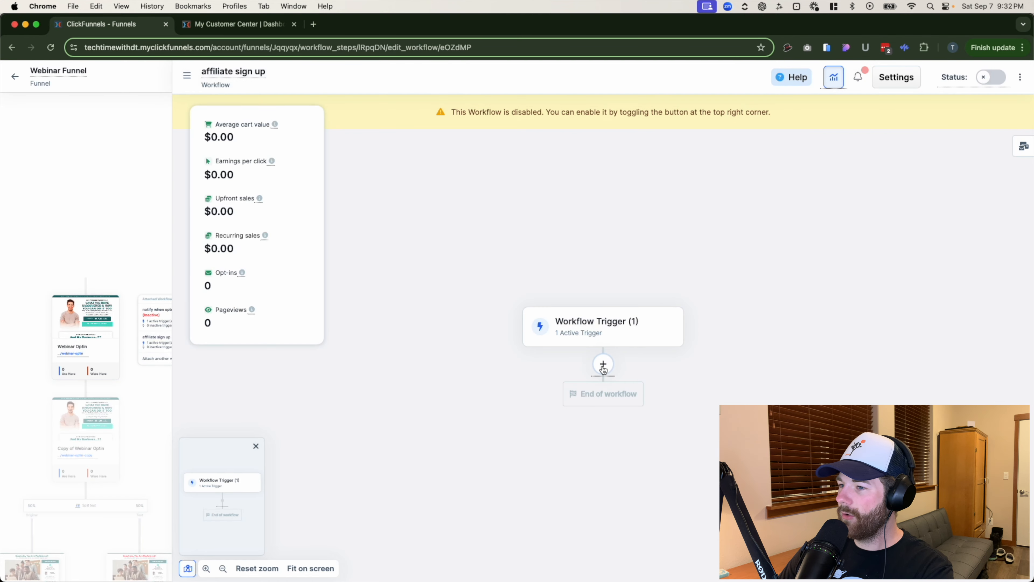
- Add a Create affiliate step after the trigger in the affiliate sign up workflow
click(603, 365)
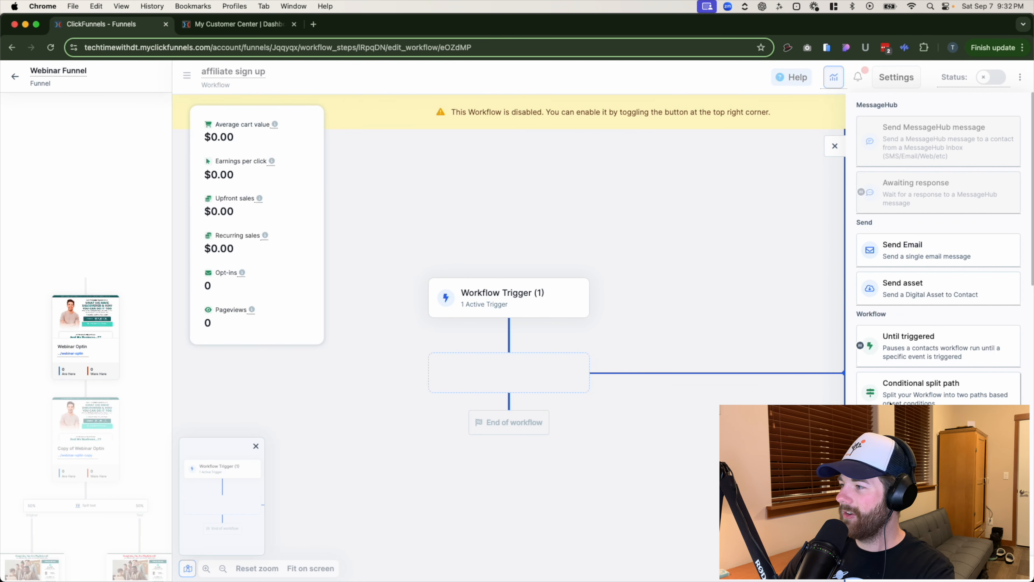
scroll(889, 404, down, 10)
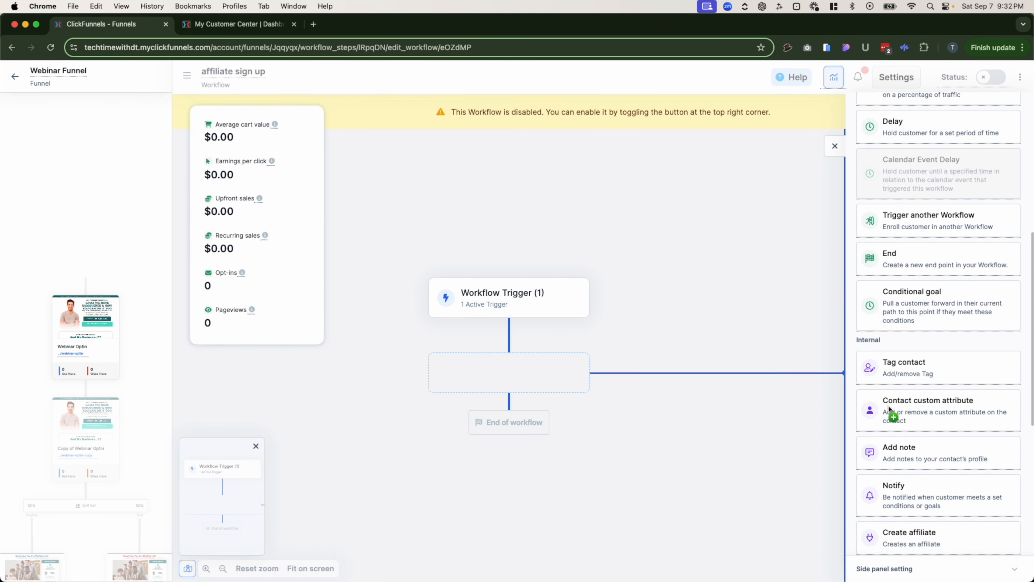
scroll(889, 407, down, 5)
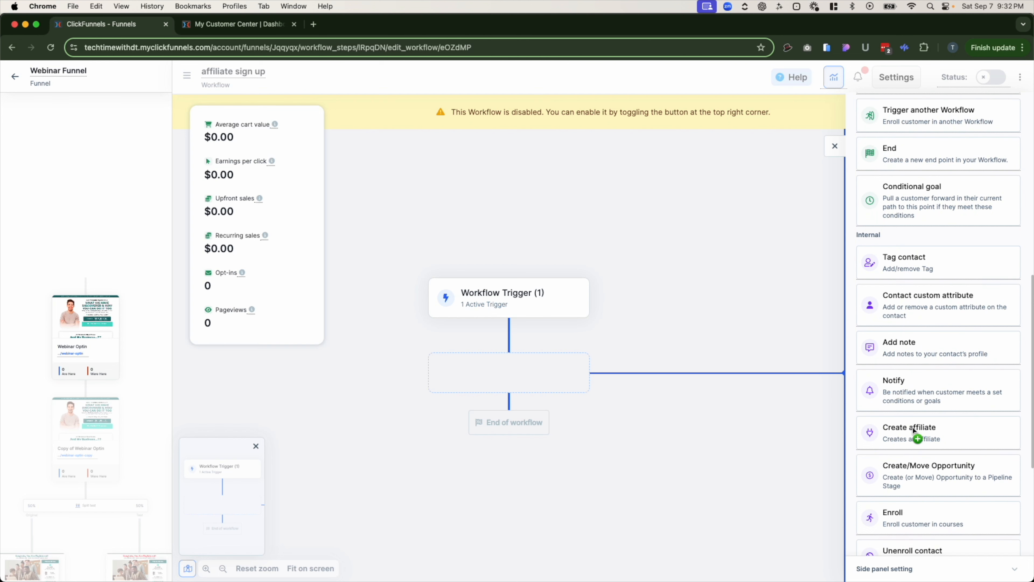
click(936, 438)
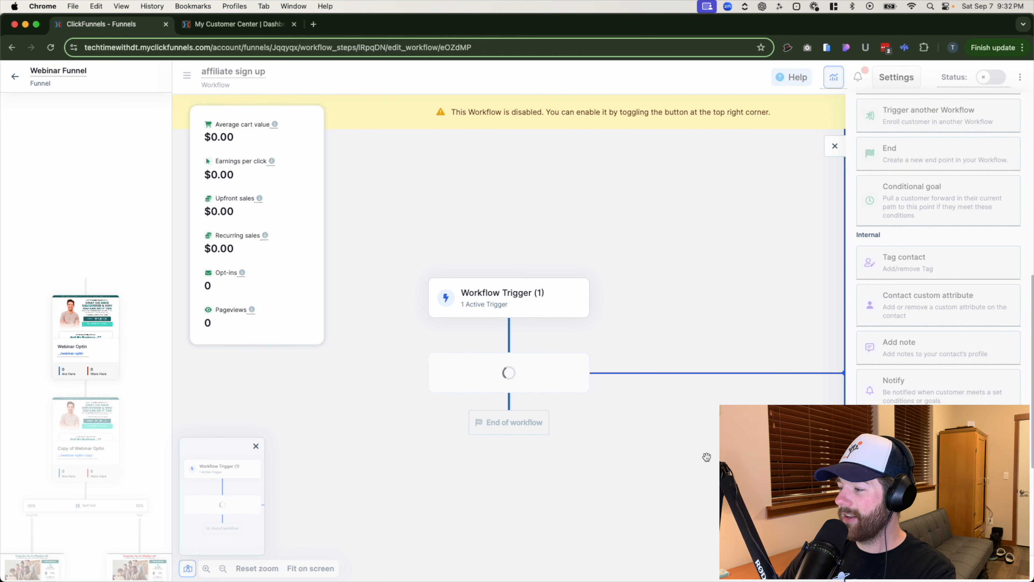